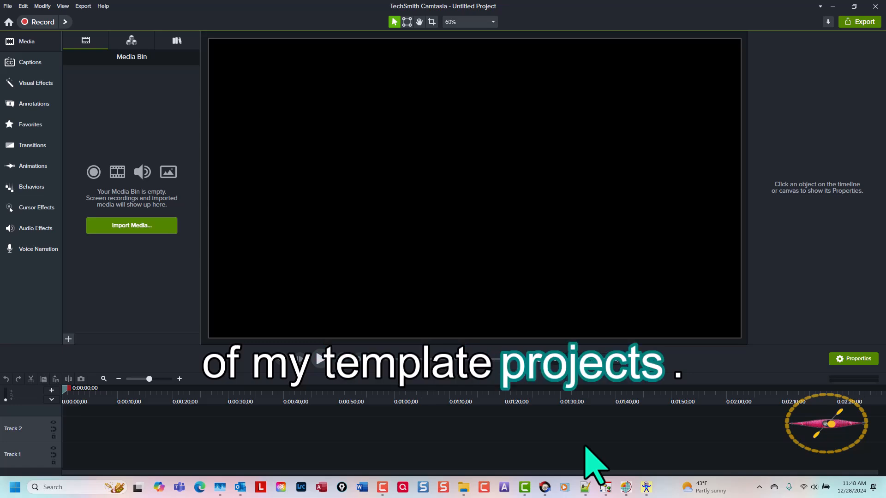
pyautogui.click(585, 446)
pyautogui.hotkey('alt', 'f')
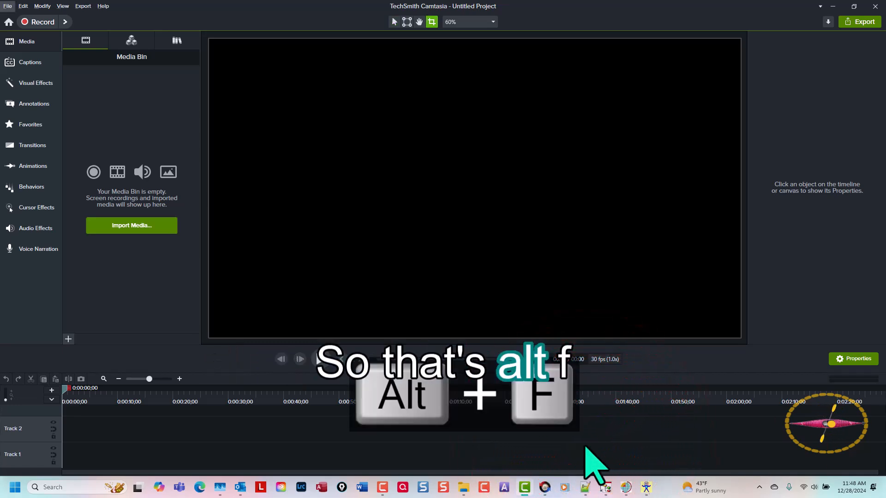
pyautogui.press('Down')
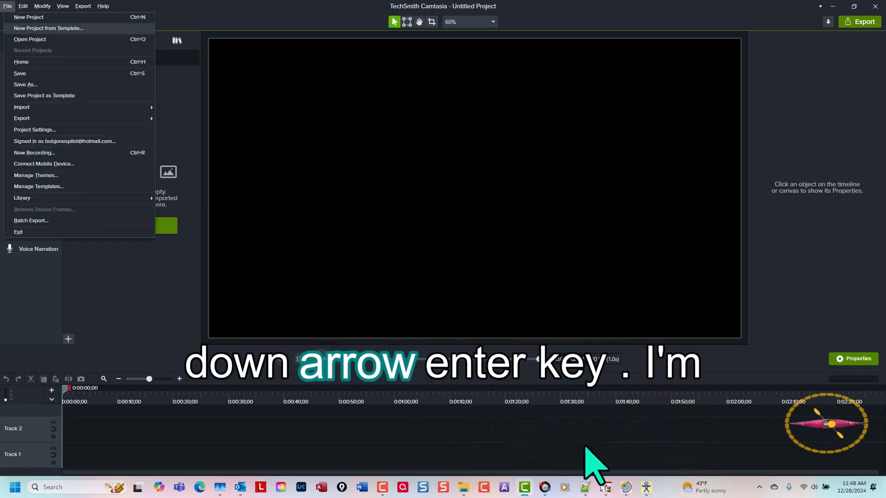
pyautogui.press('Return')
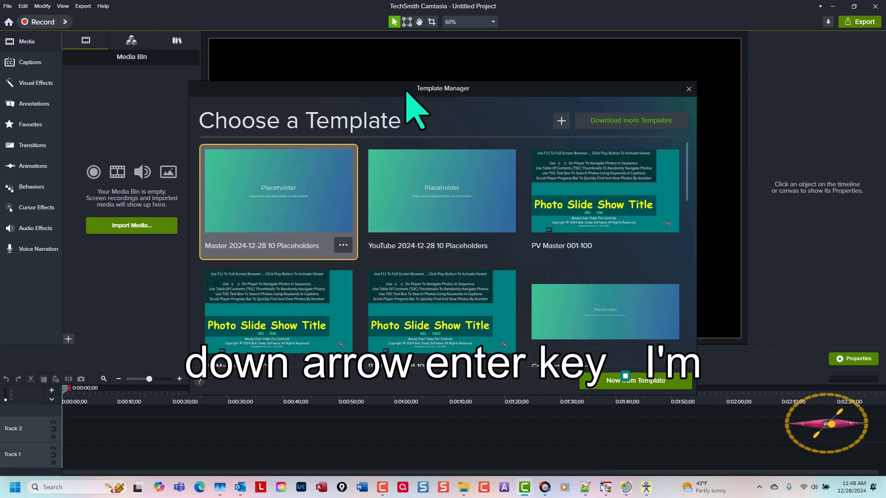
pyautogui.click(427, 196)
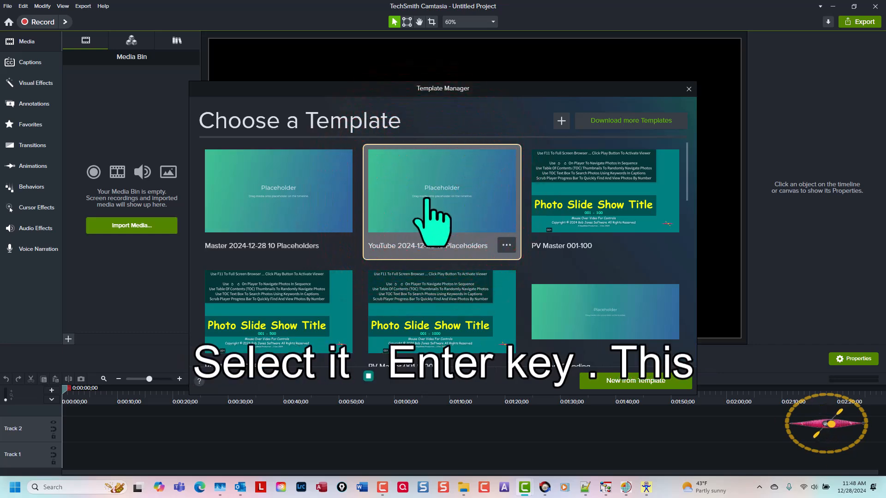
pyautogui.press('Return')
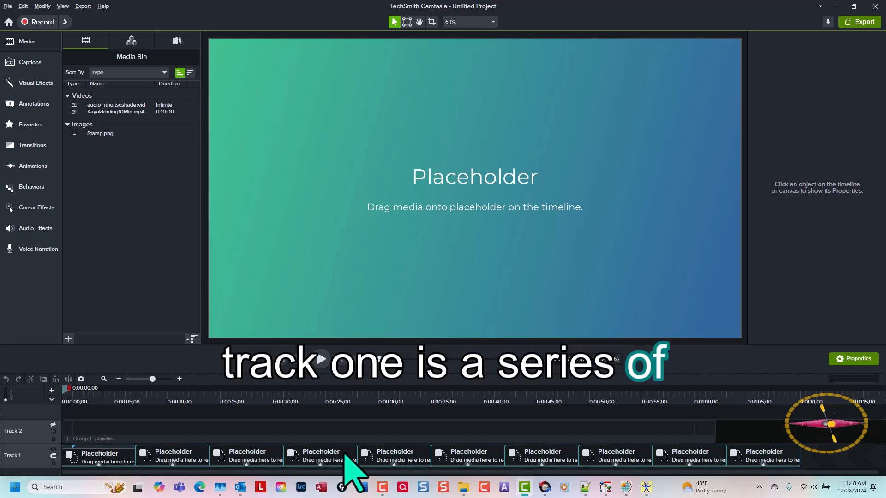
# - Examine the audio gain and cursor effect properties of the first placeholder on Track 1
pyautogui.click(106, 459)
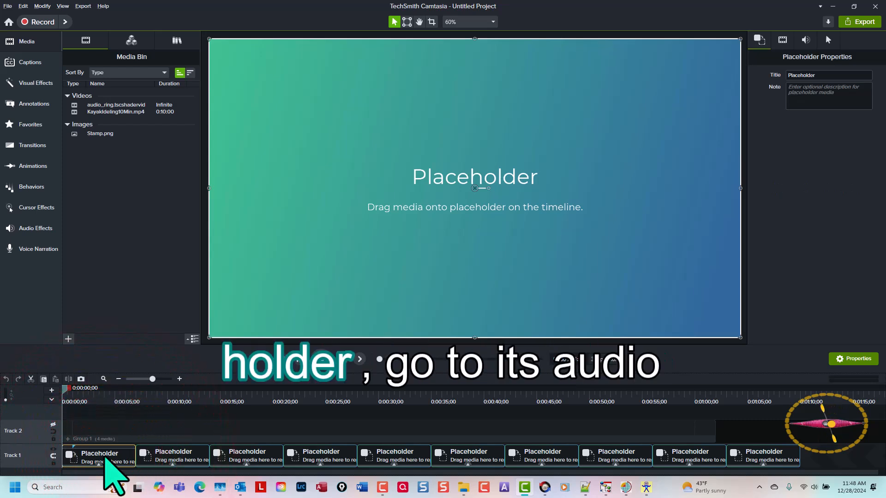
pyautogui.click(806, 40)
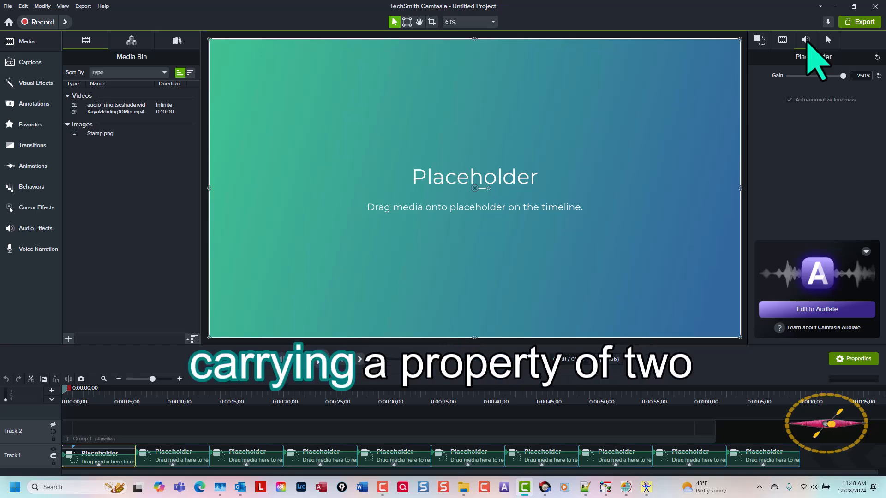
pyautogui.click(829, 40)
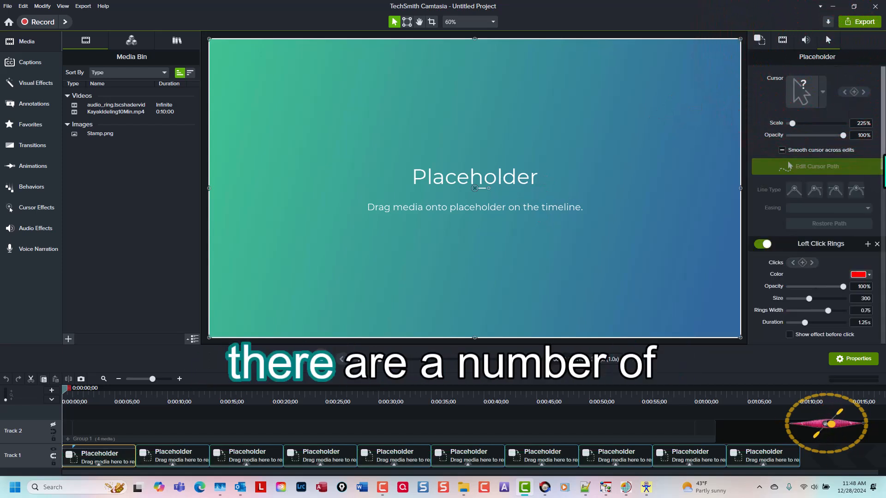
pyautogui.moveTo(883, 152)
pyautogui.mouseDown()
pyautogui.moveTo(884, 328)
pyautogui.moveTo(884, 153)
pyautogui.mouseUp()
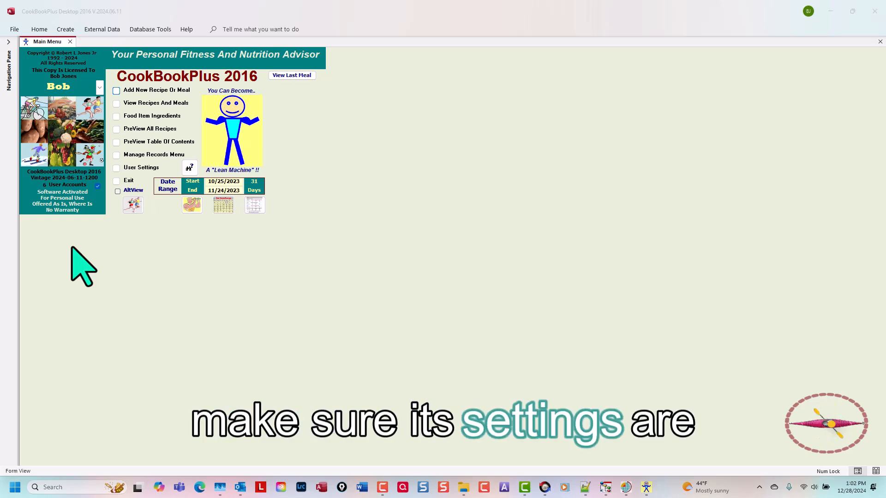
# - Open the Camtasia Recorder and review its general workflow preferences
pyautogui.click(484, 488)
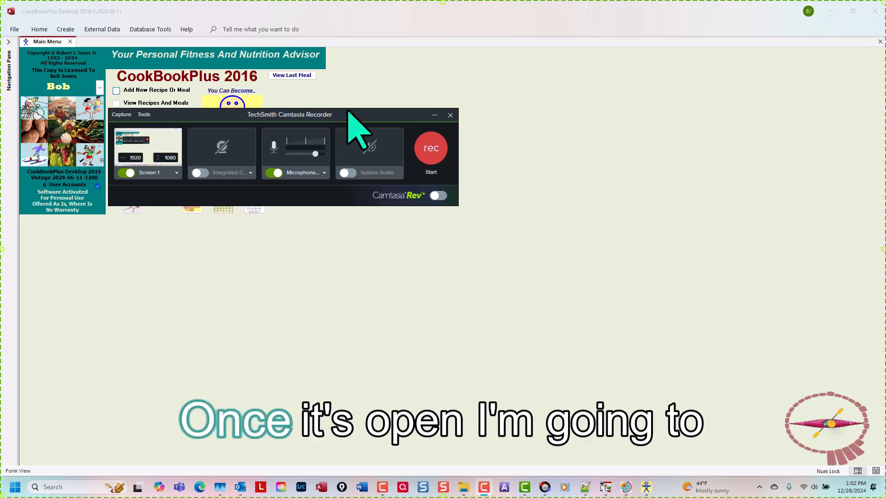
pyautogui.moveTo(341, 119); pyautogui.dragTo(524, 219)
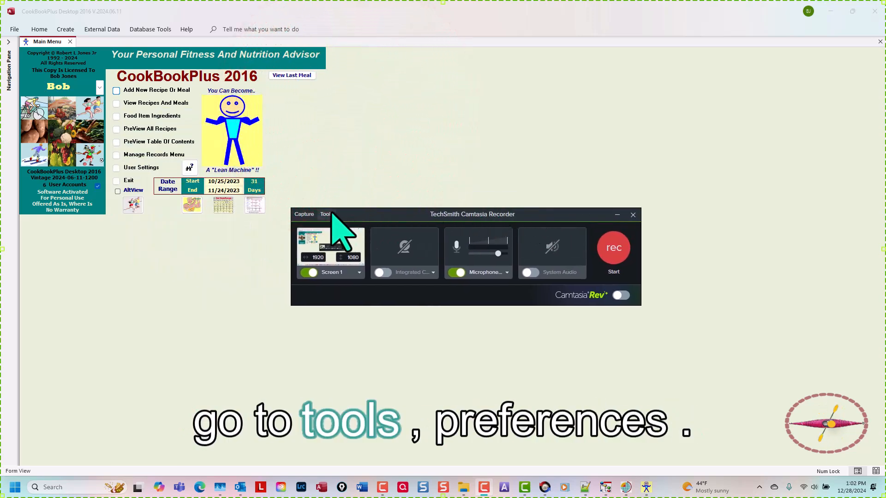
pyautogui.click(327, 214)
pyautogui.click(347, 224)
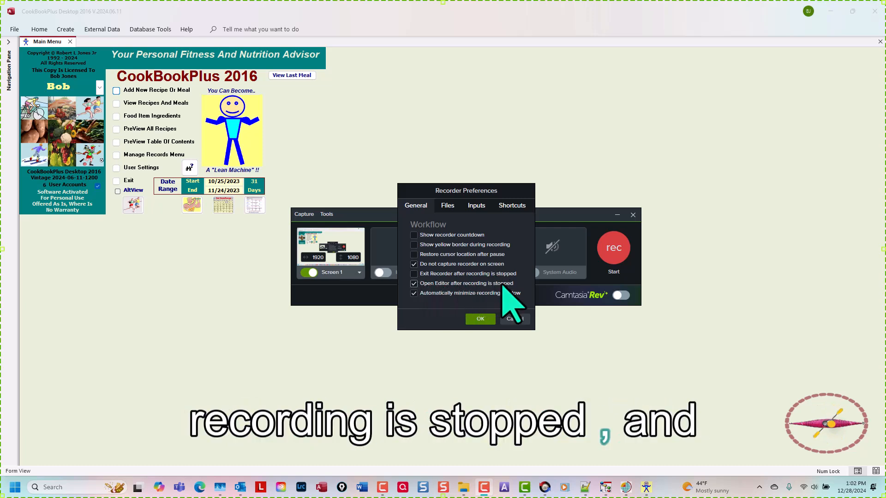
pyautogui.click(482, 319)
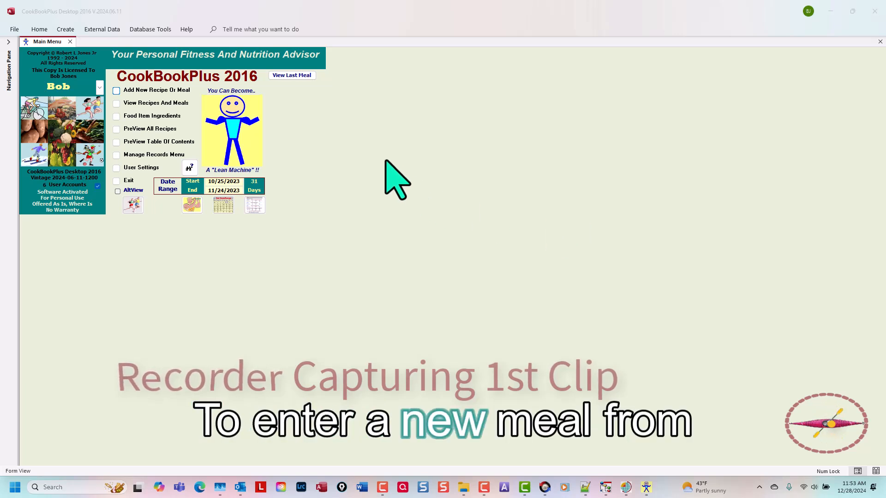
# - In CookBookPlus, add a new Meal record in the Breakfast category, keep its default name and advance to the IngredientID column
pyautogui.click(117, 90)
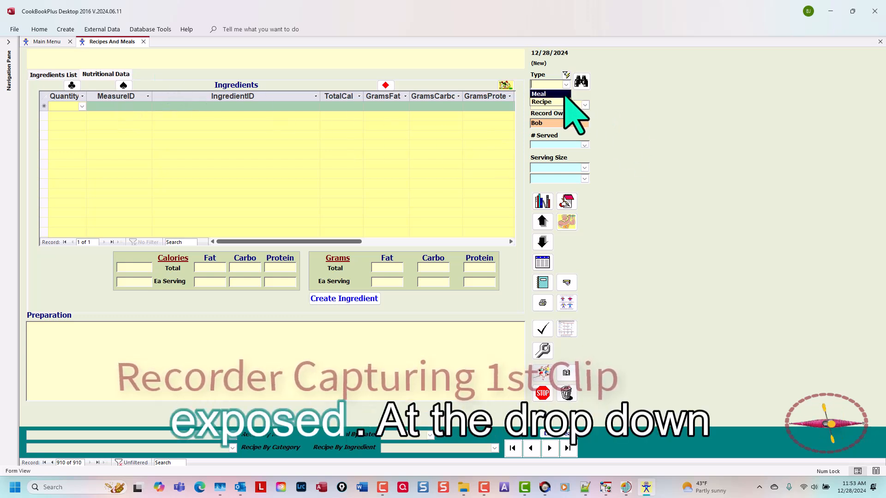
pyautogui.click(550, 94)
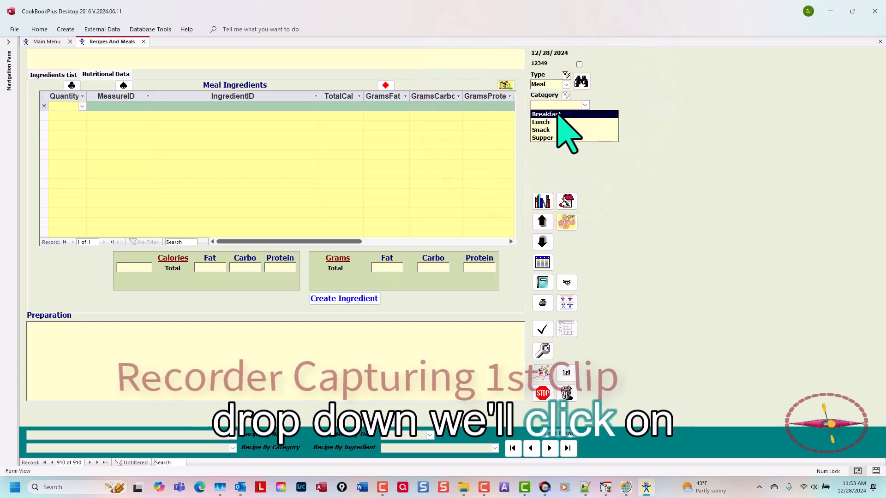
pyautogui.click(556, 115)
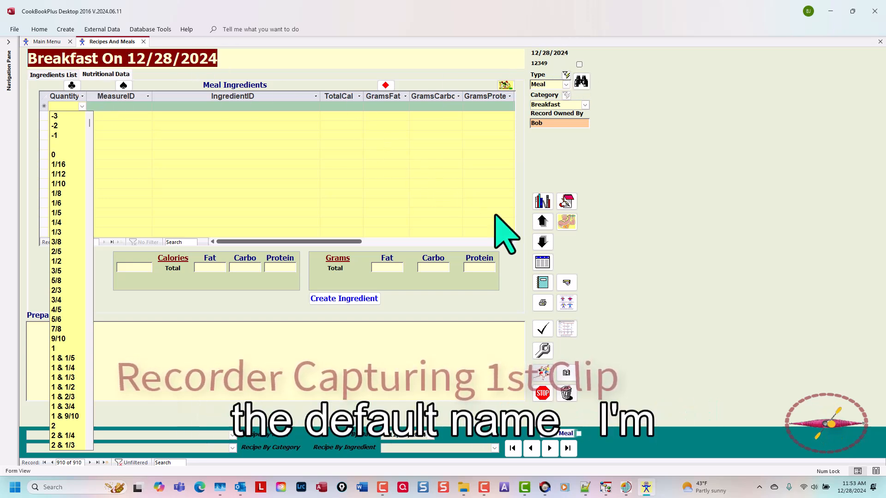
pyautogui.press('Tab')
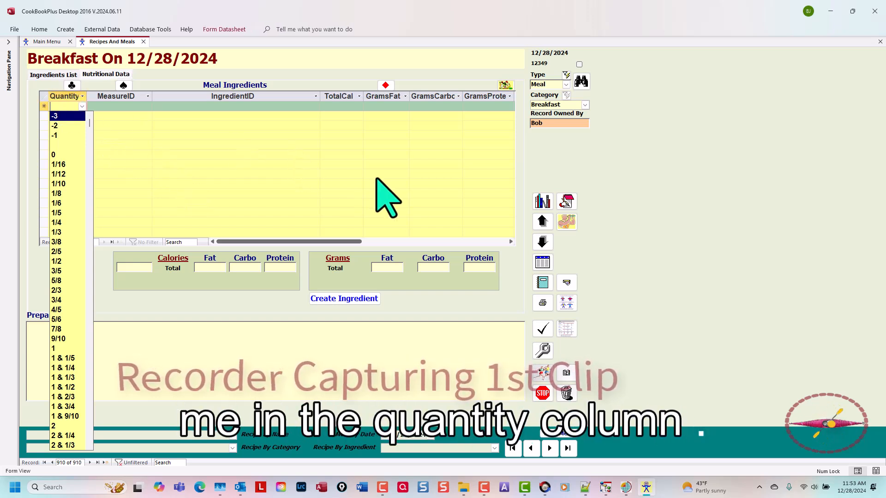
pyautogui.press('Tab')
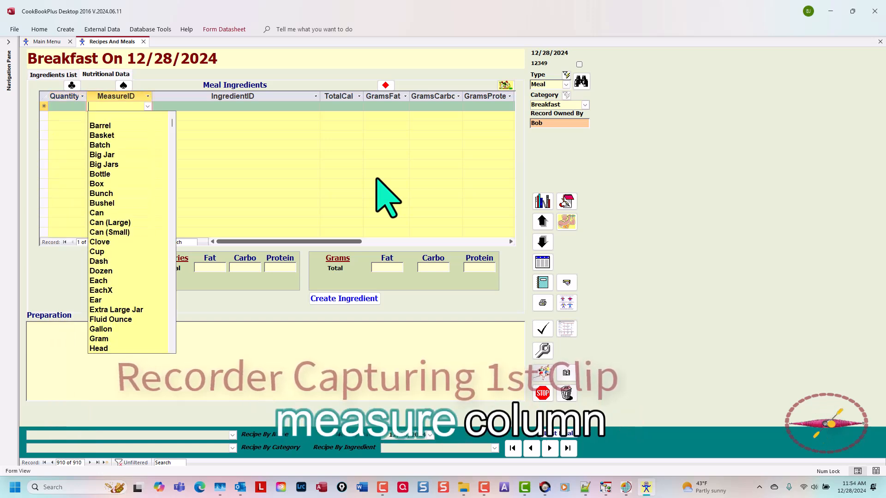
pyautogui.press('Tab')
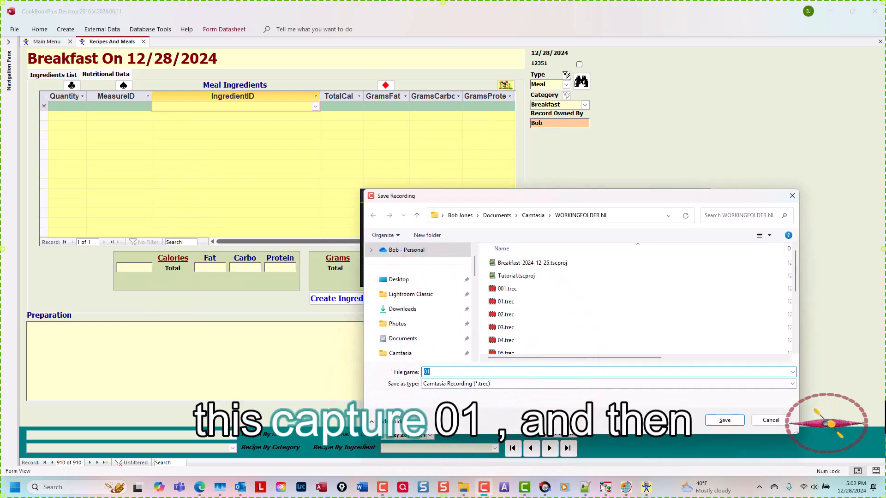
# - Save the screen recording as 01 in the WORKINGFOLDER NL folder
pyautogui.write('01')
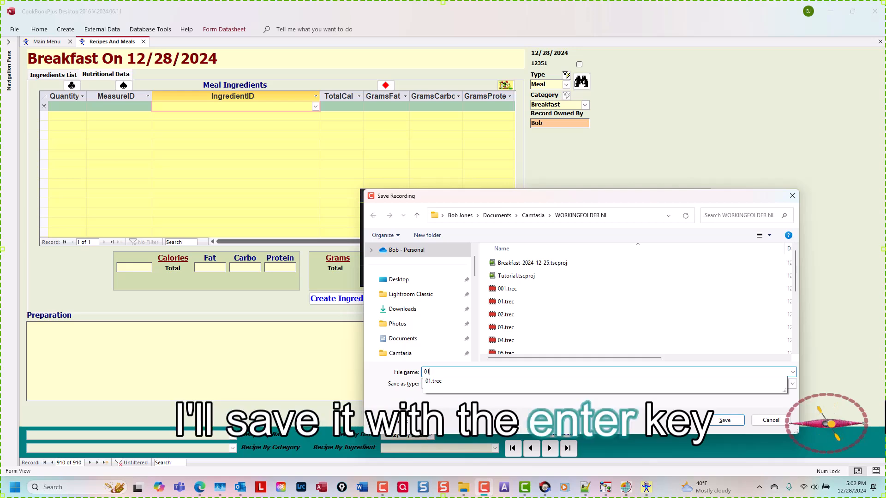
pyautogui.press('Return')
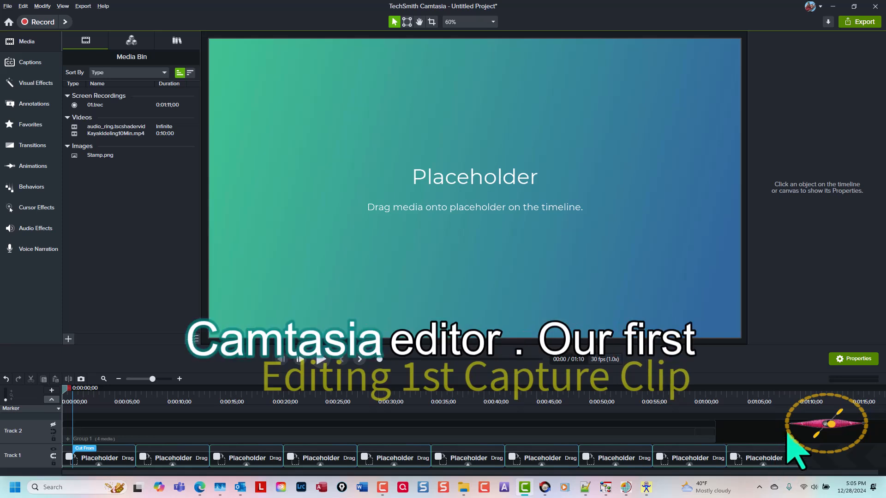
# - Ripple replace the first placeholder on Track 1 with the 01.trec recording
pyautogui.click(103, 106)
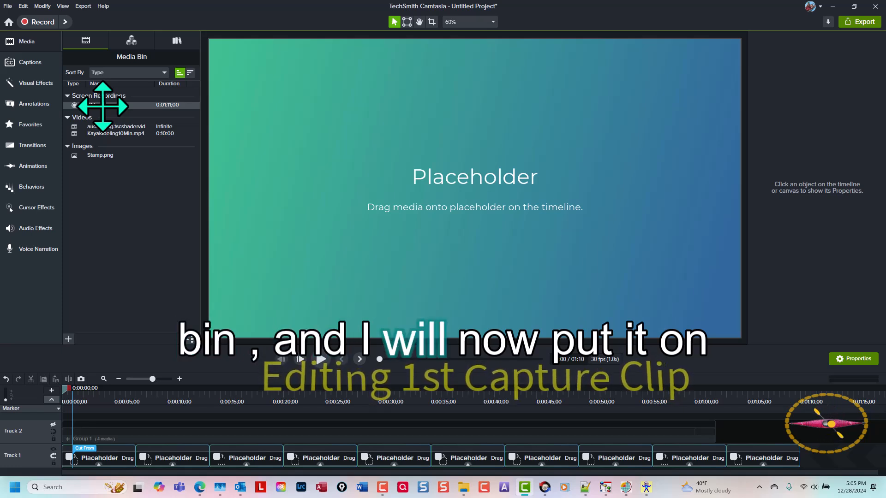
pyautogui.click(107, 464)
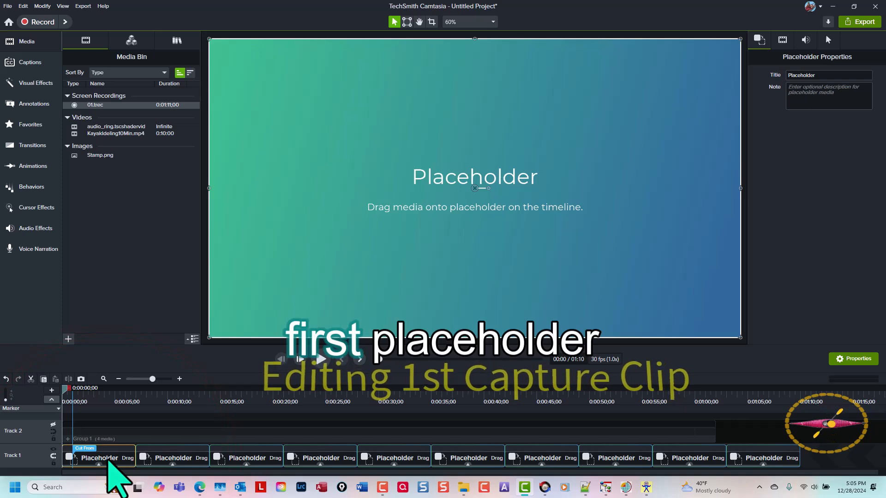
pyautogui.click(109, 105)
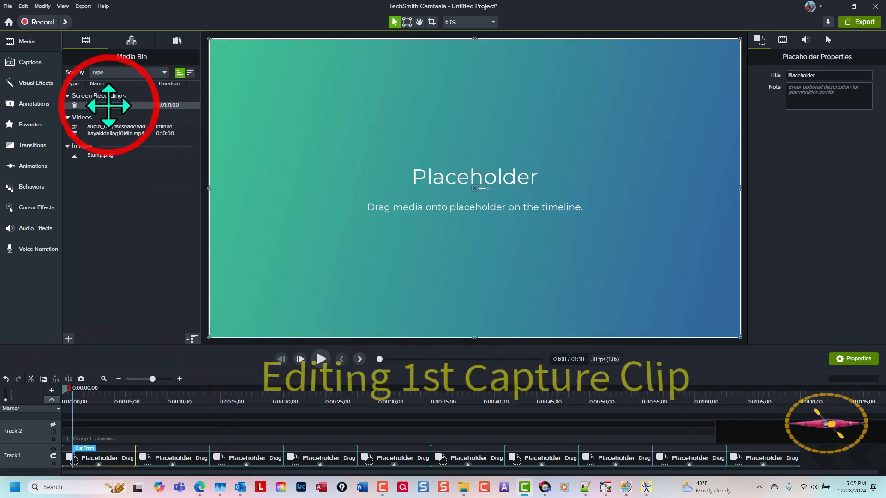
pyautogui.rightClick(109, 105)
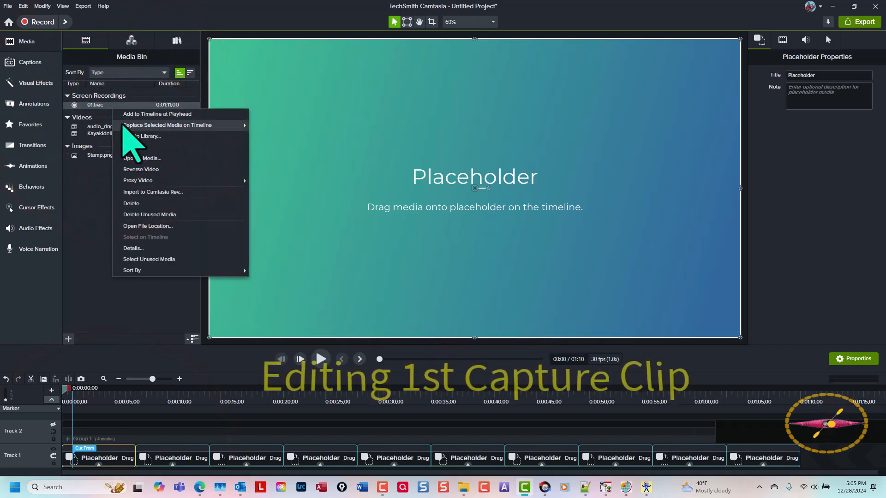
pyautogui.moveTo(138, 125)
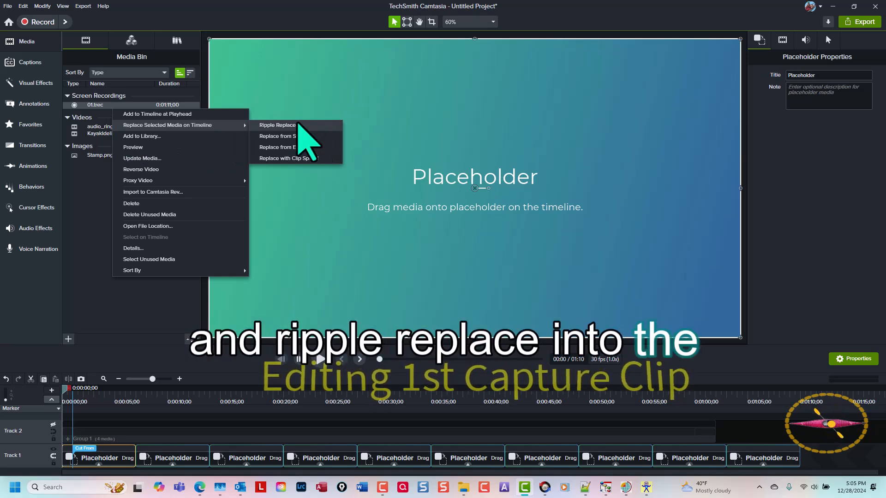
pyautogui.click(298, 124)
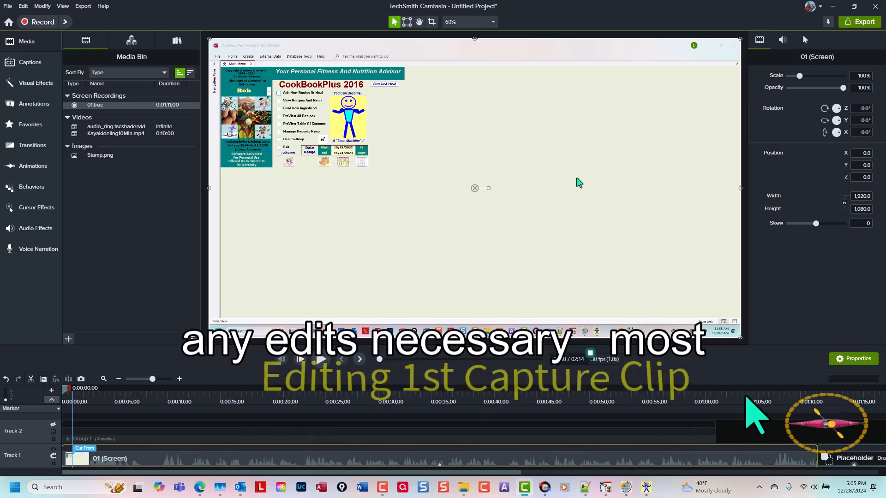
# - Play the end of the 01 clip and cut everything from 0:01:07;04 to the clip's end
pyautogui.click(743, 403)
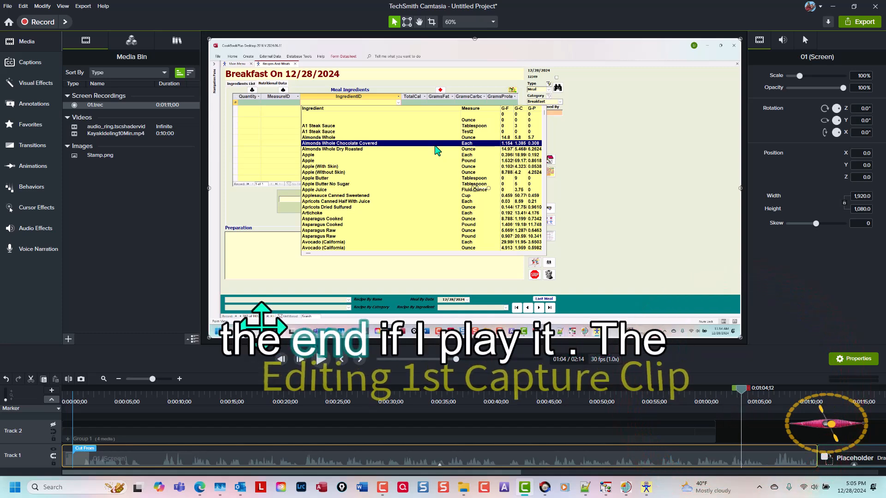
pyautogui.click(322, 360)
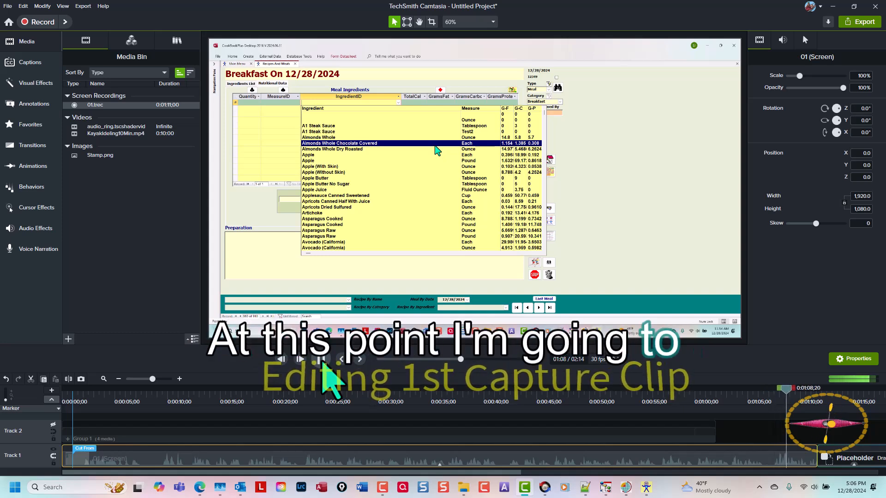
pyautogui.click(322, 360)
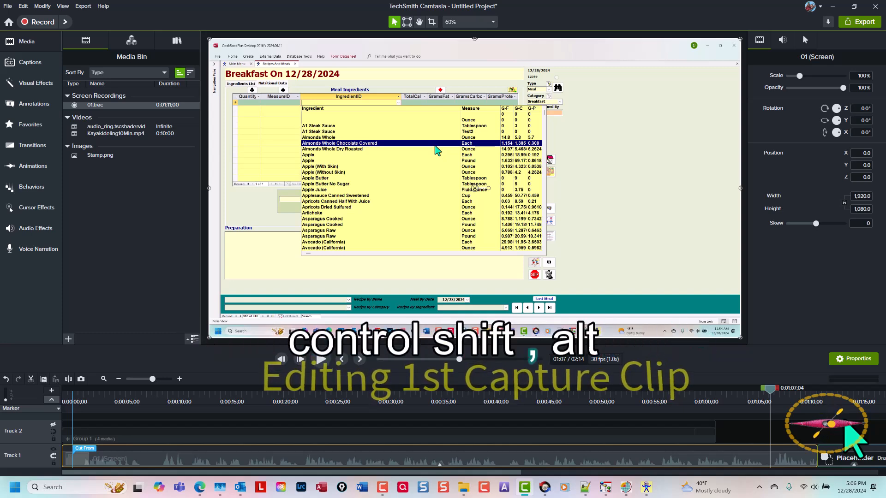
pyautogui.hotkey('ctrl', 'alt', 'shift', 'Right')
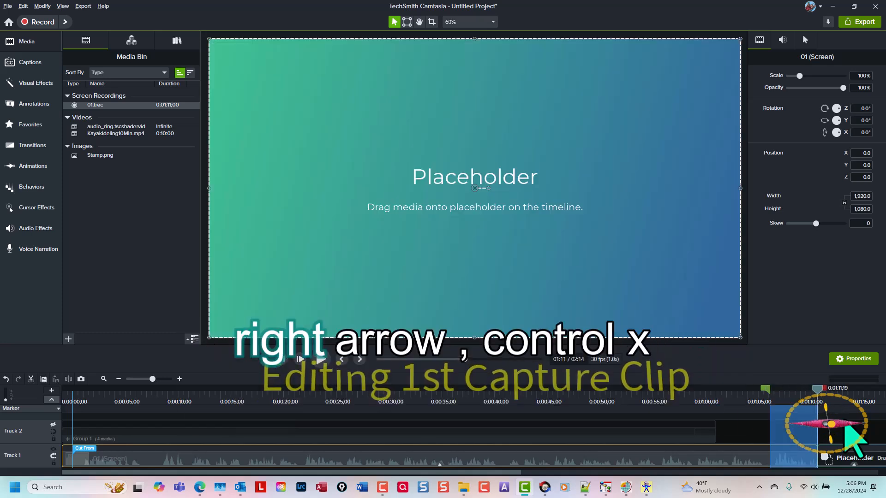
pyautogui.hotkey('ctrl', 'x')
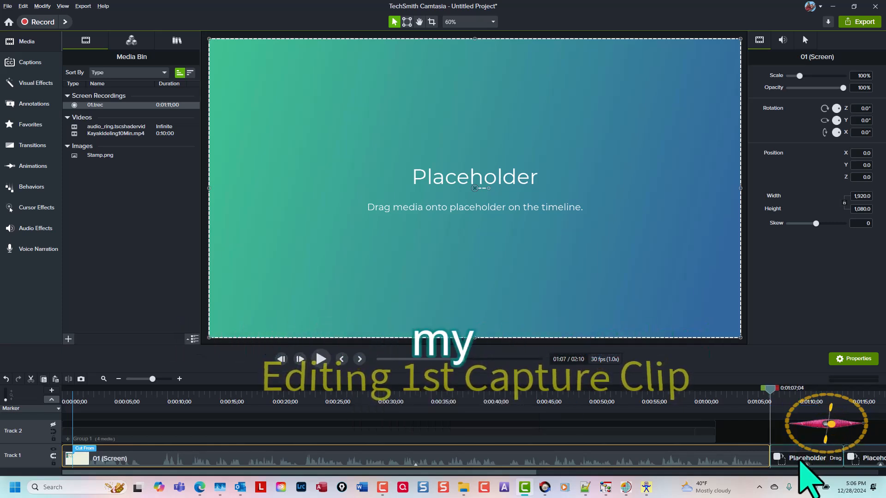
# - Select the placeholder following the 01 clip on Track 1, switch to CookBookPlus and start recording the second screen clip
pyautogui.click(803, 462)
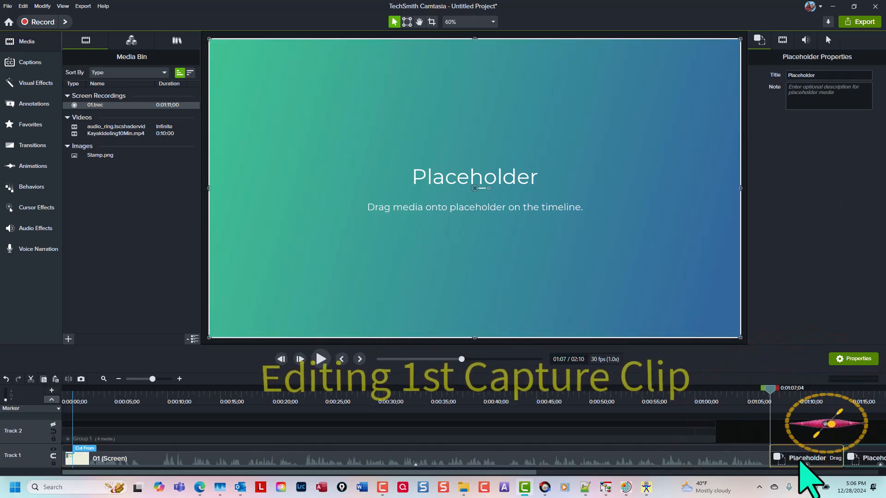
pyautogui.hotkey('alt', 'Tab')
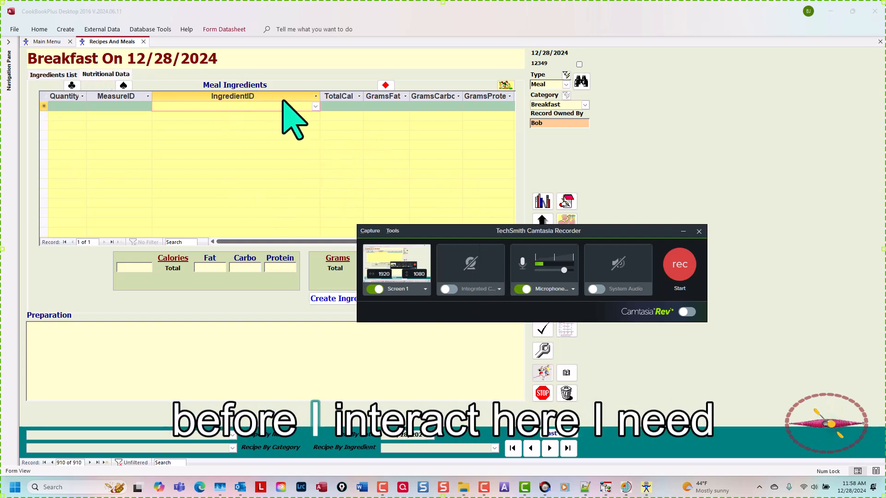
pyautogui.click(595, 226)
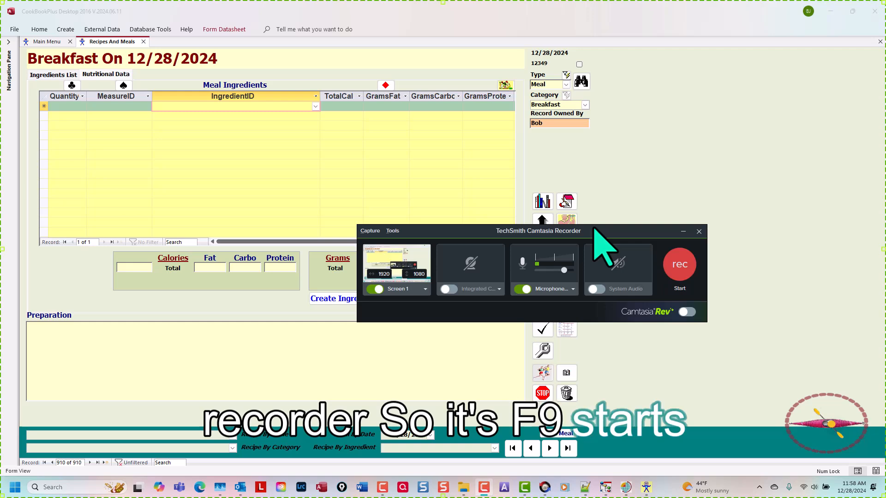
pyautogui.press('F9')
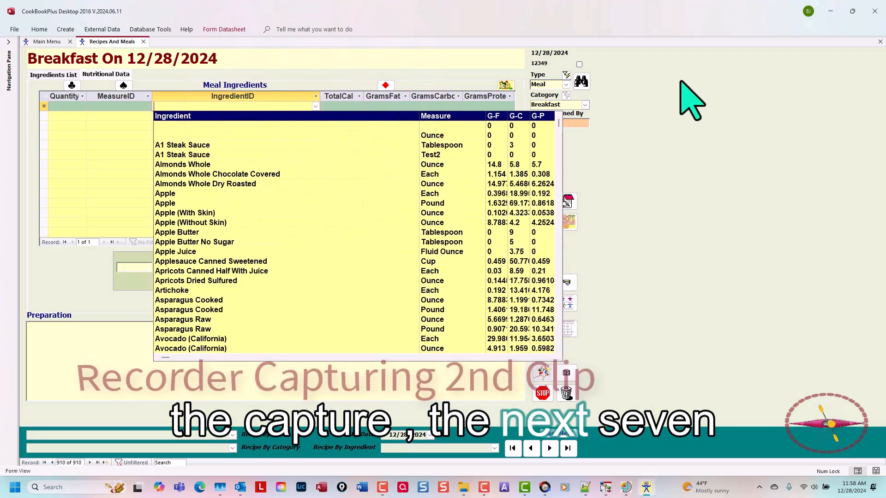
# - Add Egg (Large) as the first meal ingredient with a quantity of 2 and move to a new ingredient row
pyautogui.write('egg')
pyautogui.press('Down')
pyautogui.press('Down')
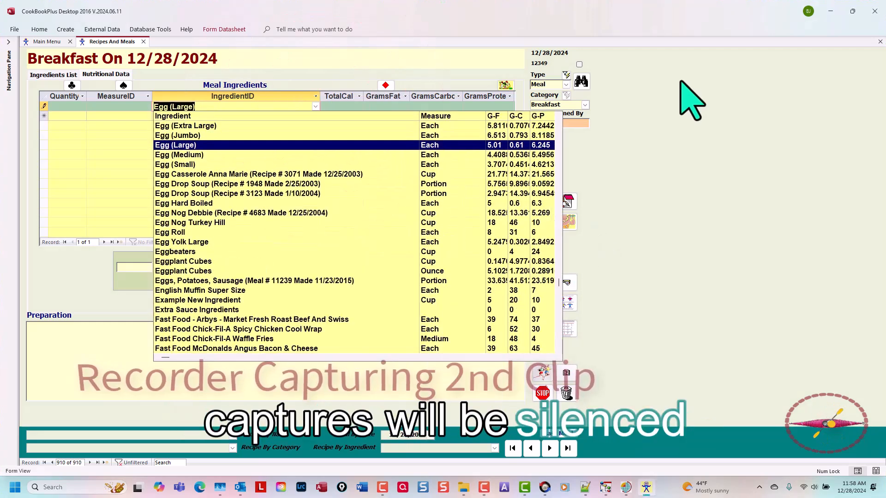
pyautogui.press('Return')
pyautogui.press('Tab')
pyautogui.press('Tab')
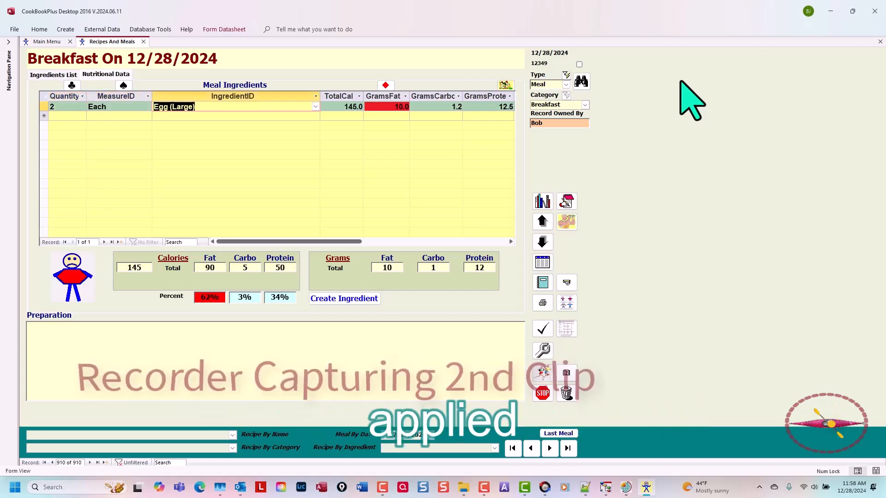
pyautogui.press('Down')
# - Stop the capture and save the recording as 02 in the WORKINGFOLDER NL folder
pyautogui.press('F10')
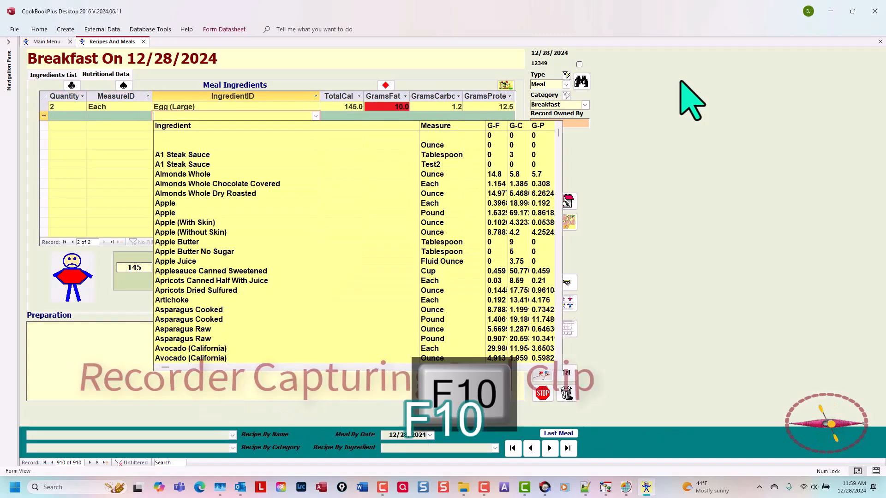
pyautogui.write('02')
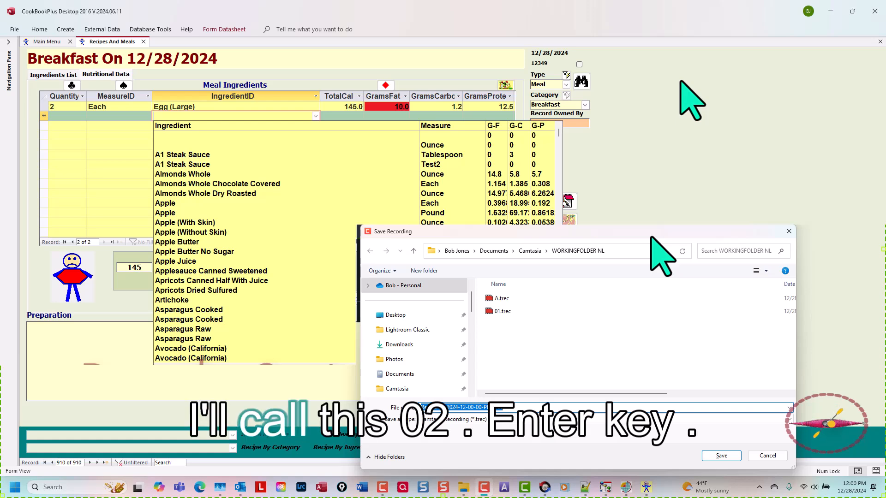
pyautogui.press('Return')
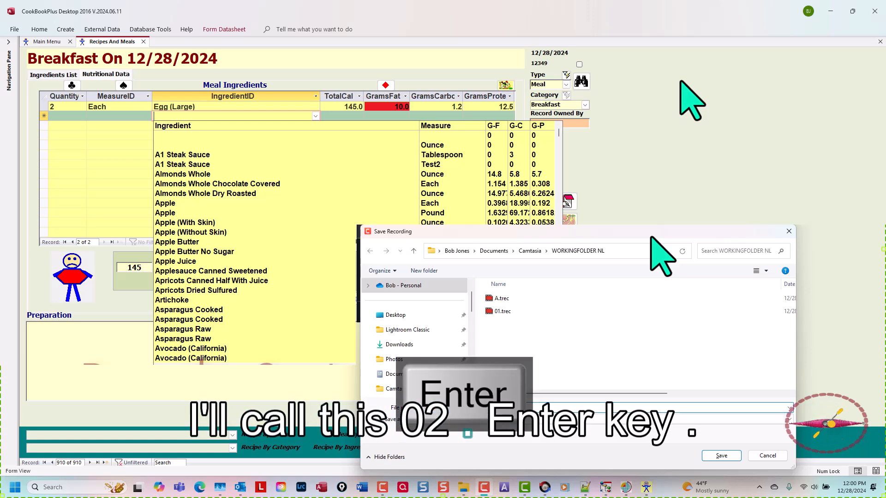
# - Ripple replace the selected placeholder with 02.trec and cut the clip from about 0:02:47 to its end
pyautogui.rightClick(131, 113)
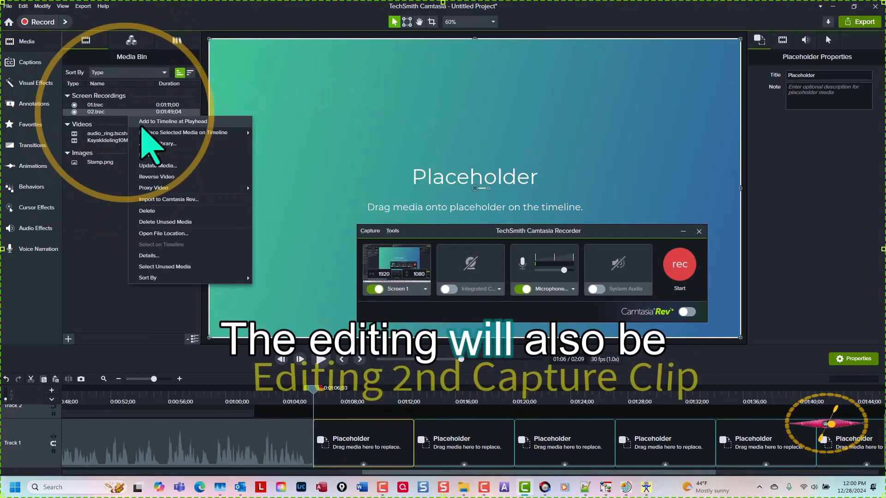
pyautogui.click(147, 133)
pyautogui.moveTo(367, 472); pyautogui.dragTo(688, 474)
pyautogui.click(383, 393)
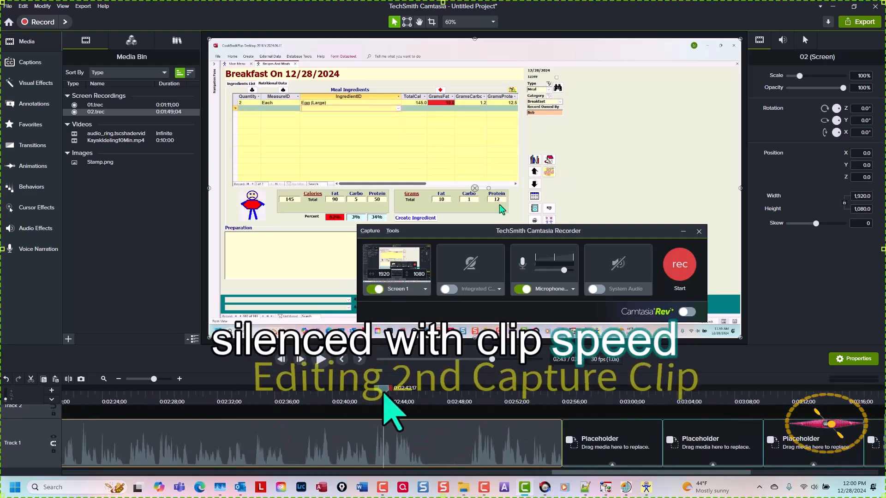
pyautogui.moveTo(383, 393); pyautogui.dragTo(445, 393)
pyautogui.hotkey('ctrl', 'x')
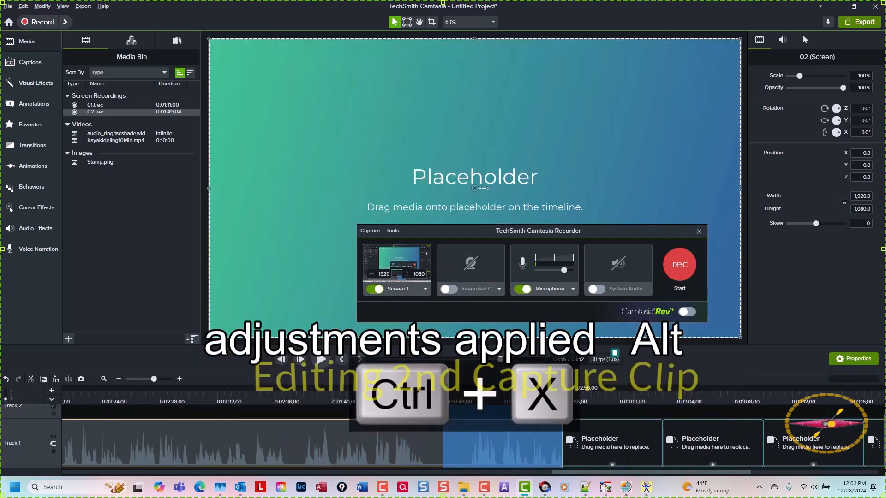
# - Switch to CookBookPlus and start recording the third screen clip
pyautogui.hotkey('alt', 'Tab')
pyautogui.click(520, 158)
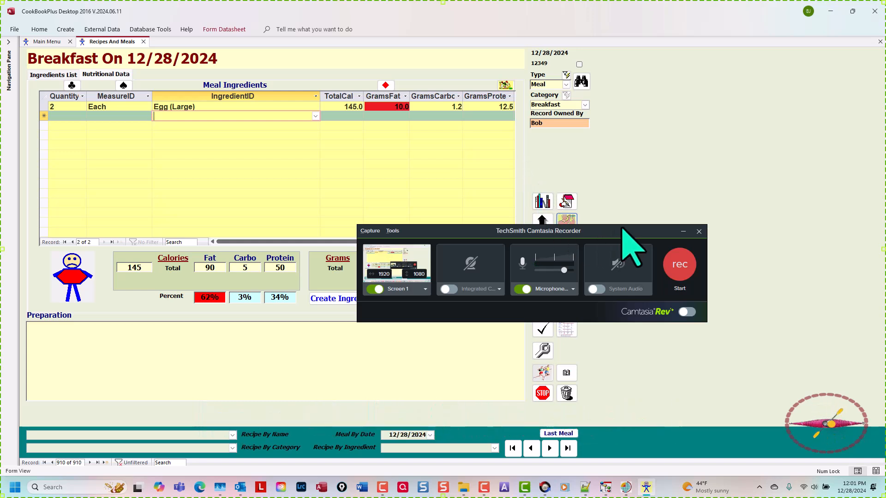
pyautogui.click(636, 233)
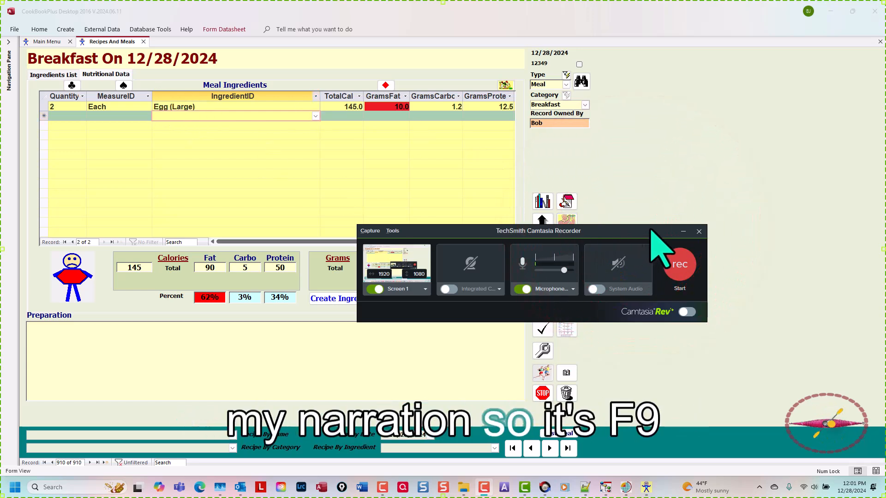
pyautogui.press('F9')
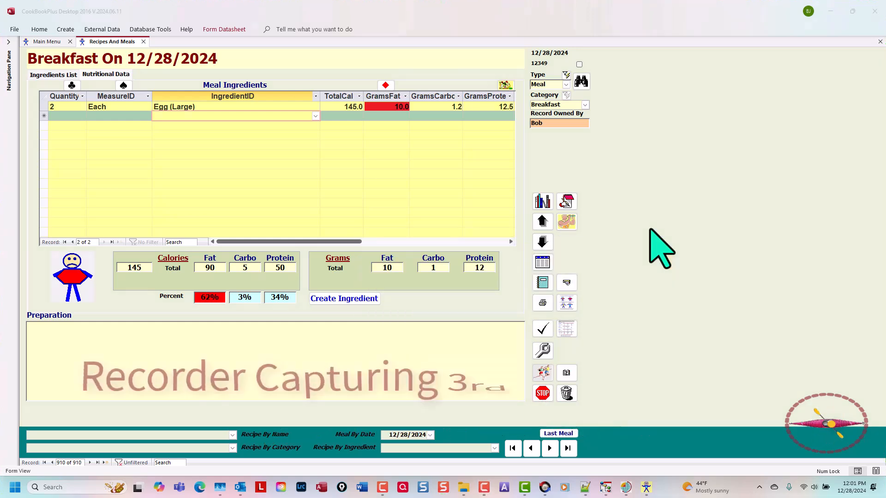
# - Add Spam as the second meal ingredient, keep its quantity at 1 ounce and move to a new ingredient row
pyautogui.click(315, 116)
pyautogui.write('Spam')
pyautogui.press('Tab')
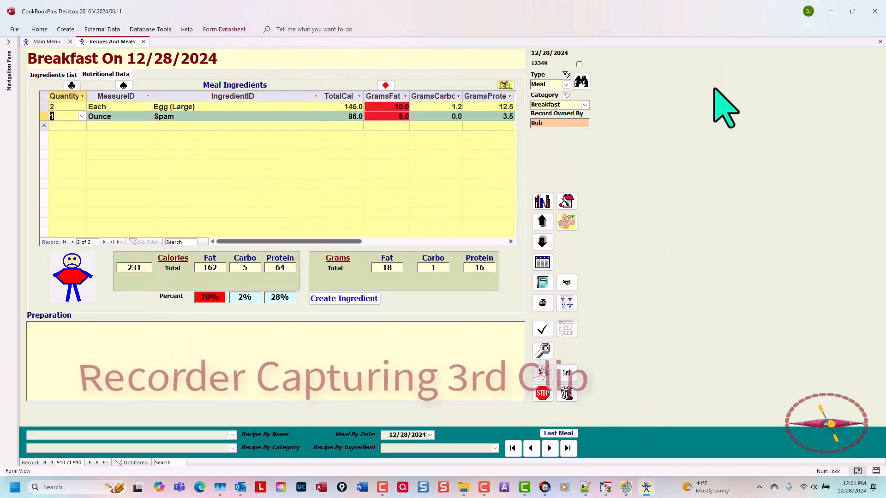
pyautogui.press('Tab')
pyautogui.press('Tab')
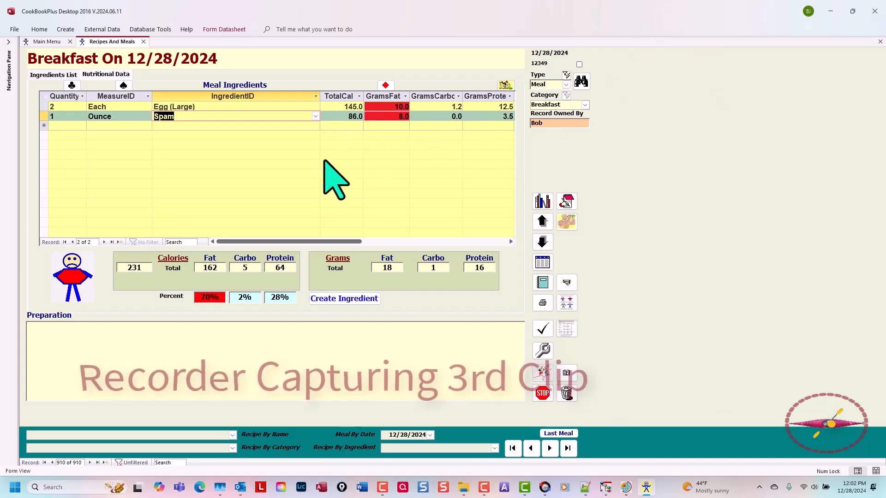
pyautogui.click(315, 125)
# - Stop the capture and save the recording as 03 in the WORKINGFOLDER NL folder
pyautogui.press('F10')
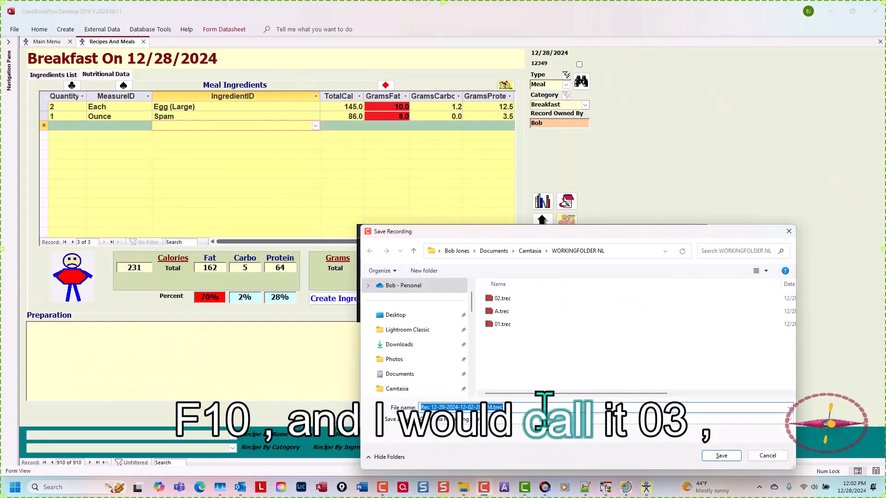
pyautogui.write('03')
pyautogui.press('Return')
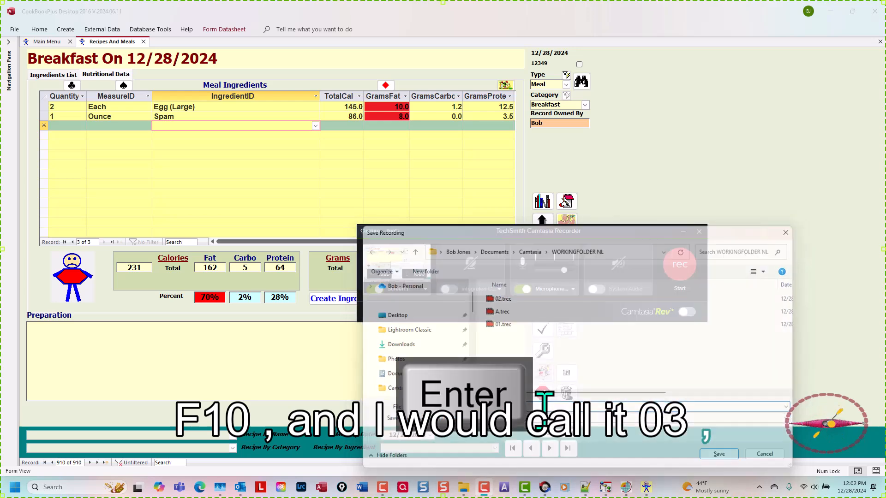
# - Ripple replace the selected placeholder with 03.trec and trim the clip to end at 0:03:34;28
pyautogui.rightClick(109, 119)
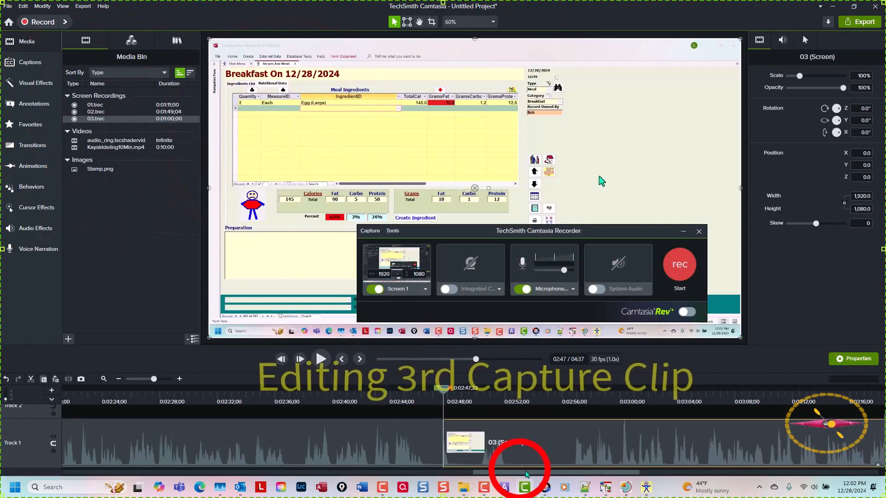
pyautogui.click(321, 359)
pyautogui.click(321, 359)
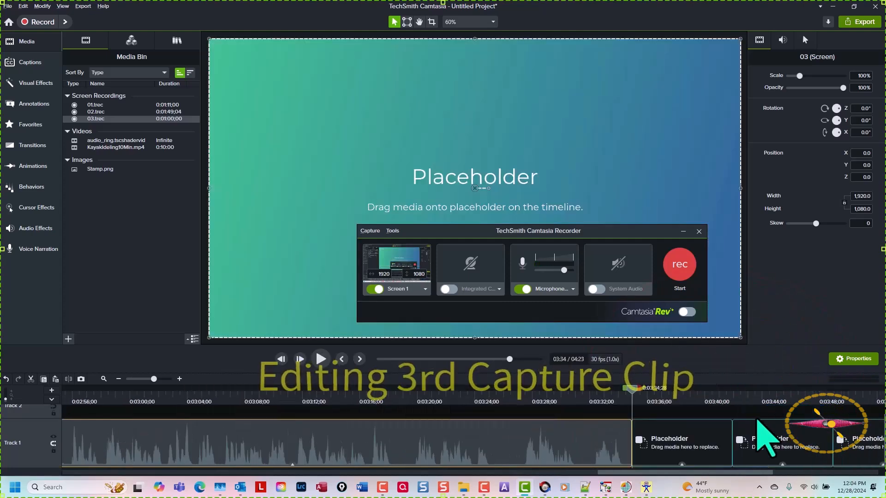
# - Select the placeholder after the 03 clip on Track 1, switch to CookBookPlus and start recording the fourth screen clip
pyautogui.click(673, 454)
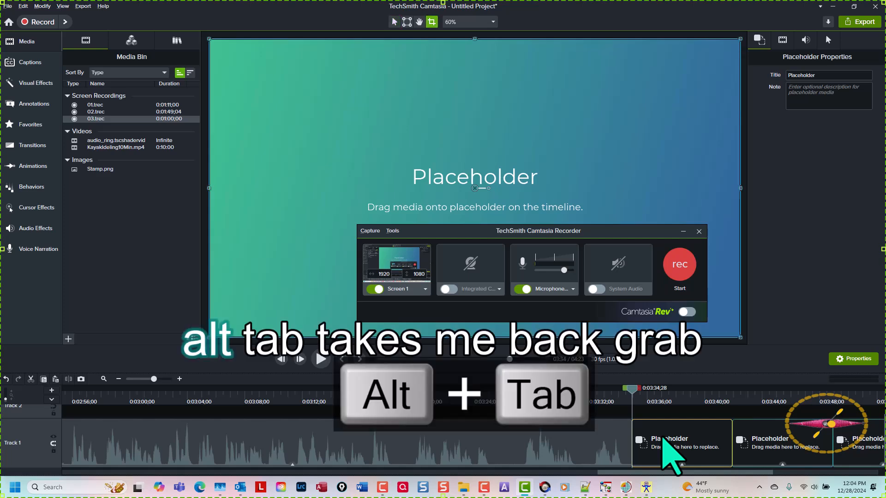
pyautogui.hotkey('alt', 'tab')
pyautogui.click(716, 145)
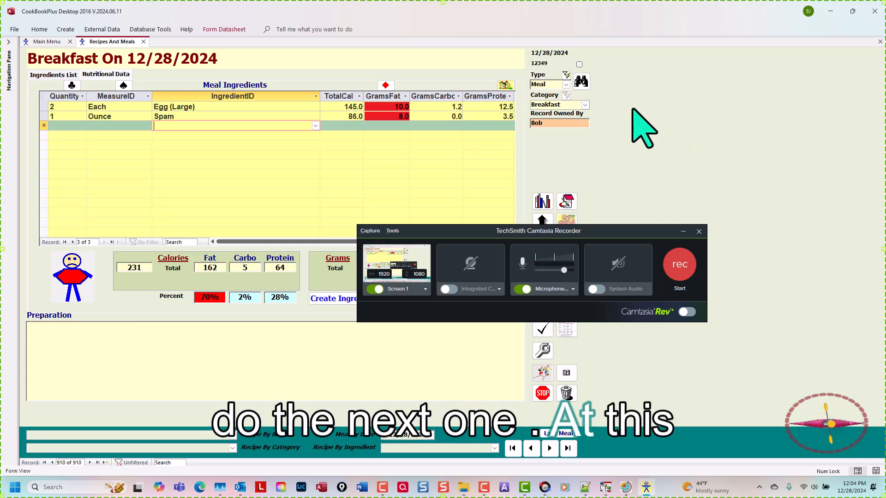
pyautogui.click(450, 229)
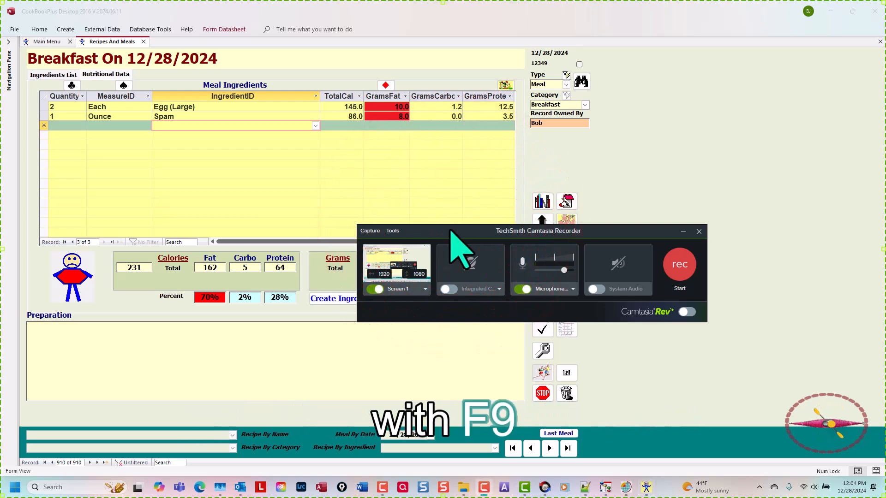
pyautogui.press('F9')
# - Add Cheese American as the third meal ingredient, keep its quantity at 1 ounce and move to a new ingredient row
pyautogui.click(316, 126)
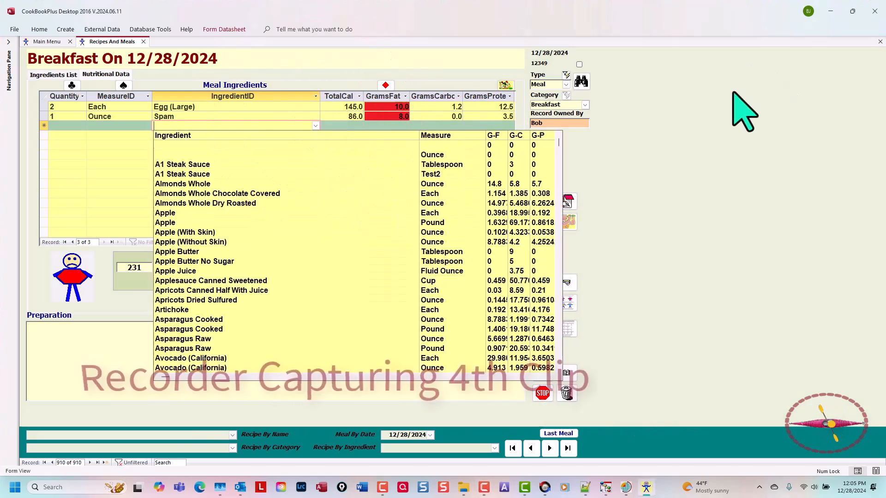
pyautogui.write('cheese American')
pyautogui.press('Return')
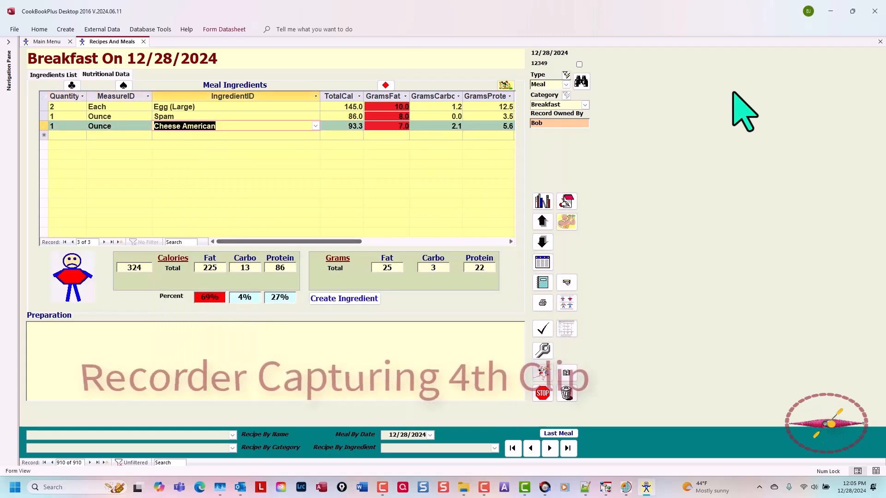
pyautogui.press('Down')
# - Stop the capture and save the recording as 04 in the WORKINGFOLDER NL folder
pyautogui.press('F10')
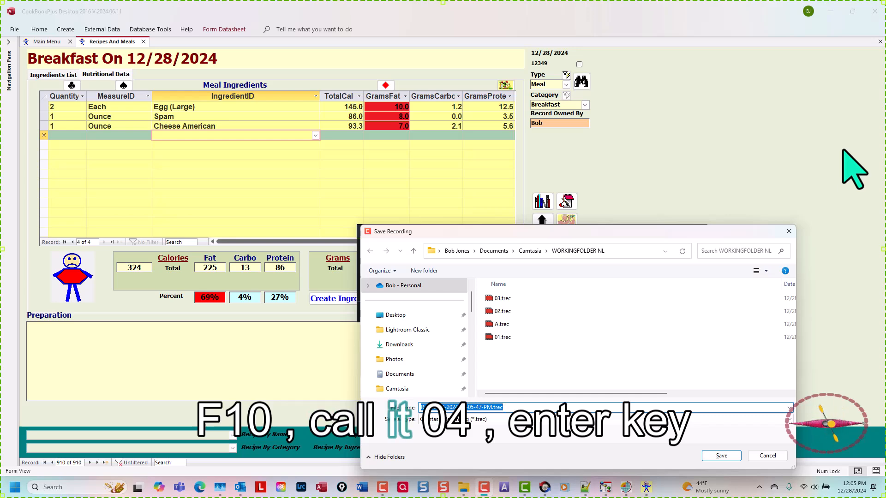
pyautogui.write('04')
pyautogui.press('Return')
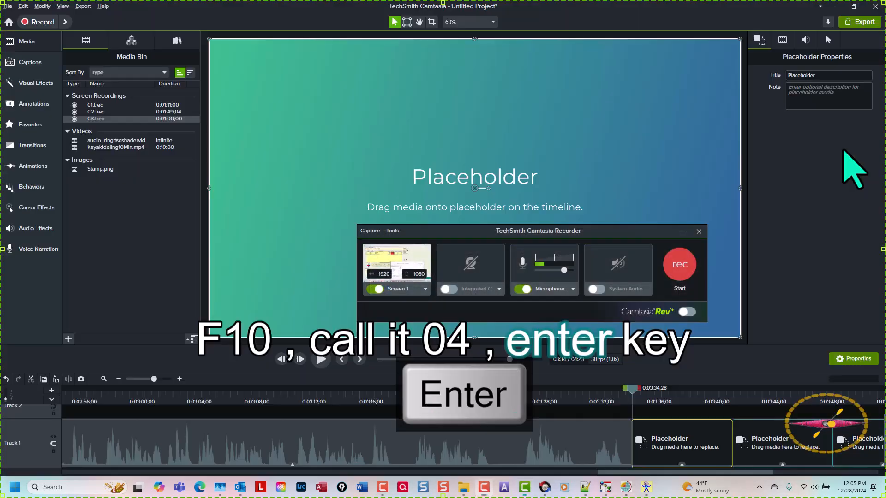
# - Ripple replace the selected placeholder with 04.trec and trim the clip to end at 0:04:12;01
pyautogui.rightClick(106, 127)
pyautogui.moveTo(162, 146)
pyautogui.click(257, 148)
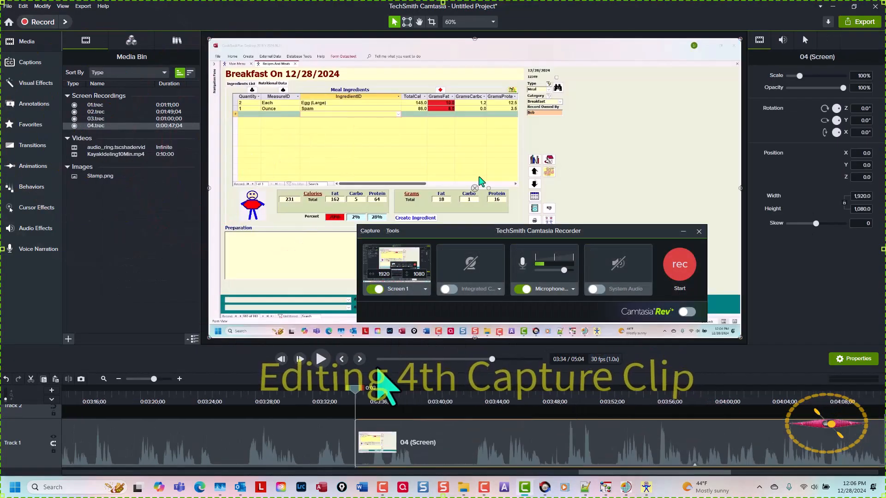
pyautogui.click(267, 386)
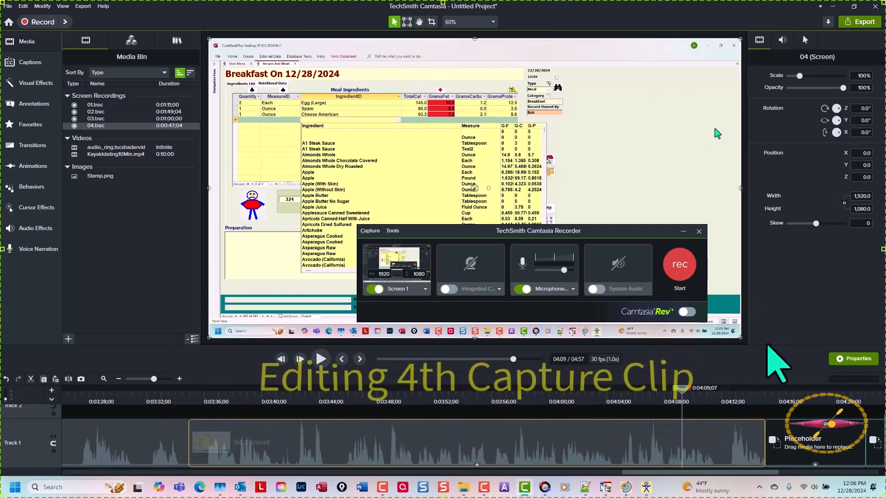
pyautogui.click(722, 392)
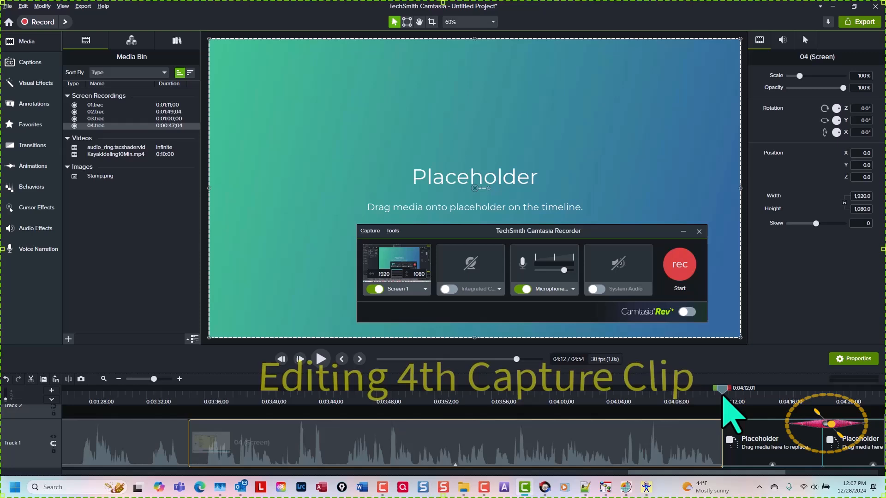
# - Select the placeholder after the 04 clip on Track 1, switch to CookBookPlus and start recording the fifth screen clip
pyautogui.click(737, 417)
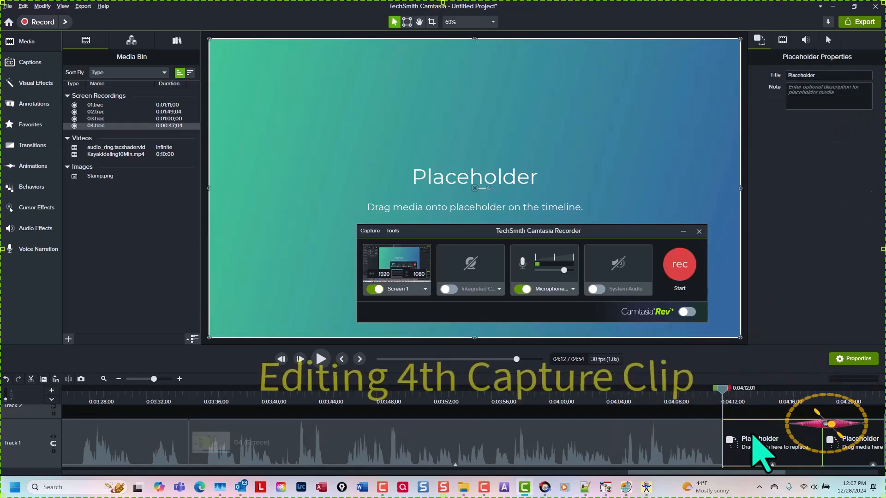
pyautogui.hotkey('alt', 'Tab')
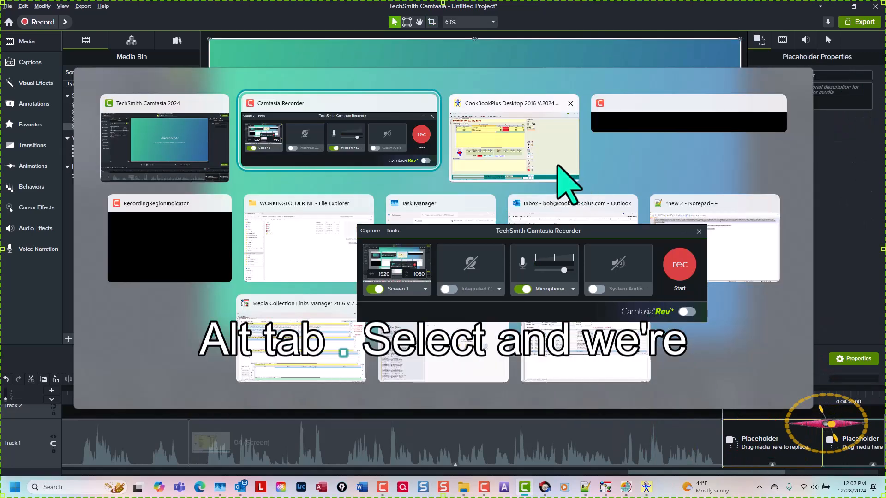
pyautogui.click(524, 148)
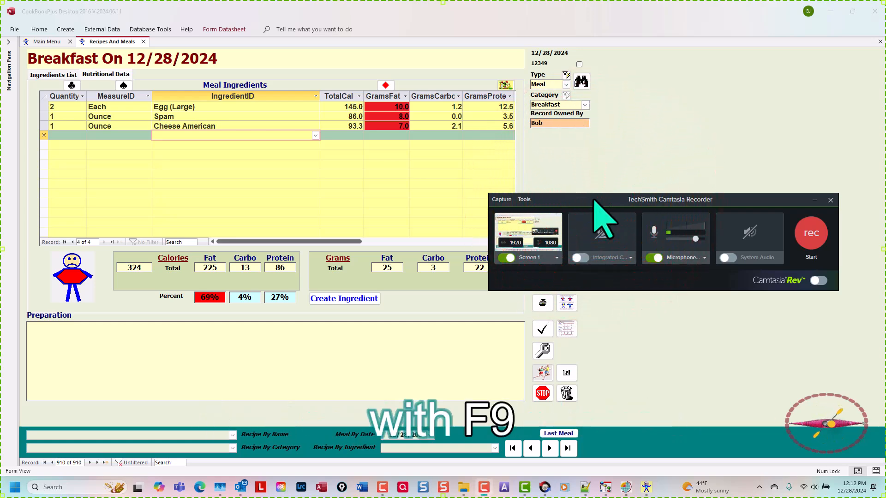
pyautogui.press('F9')
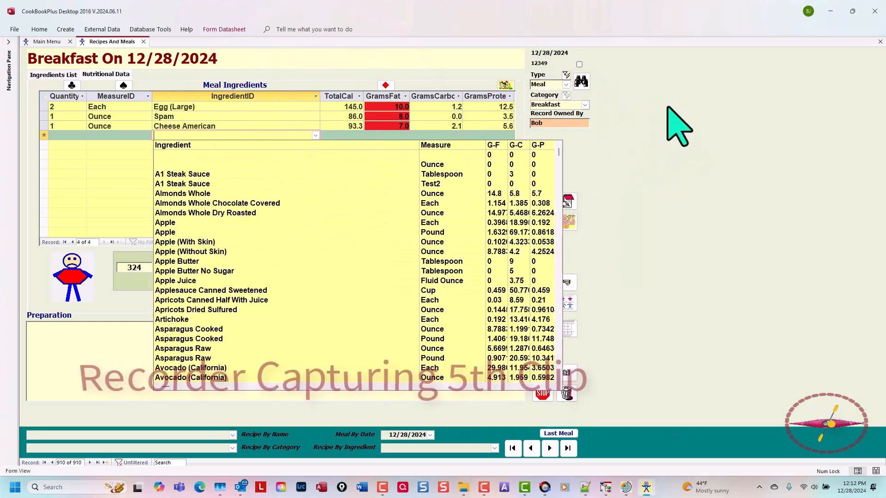
# - Add Butter as the fourth meal ingredient, keep its quantity at 1 tablespoon and move to a new ingredient row
pyautogui.write('butter')
pyautogui.press('Return')
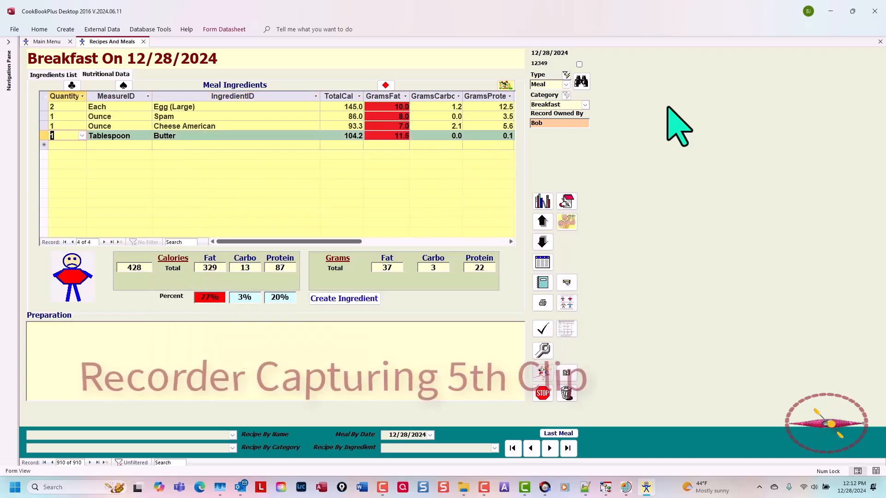
pyautogui.press('Tab')
pyautogui.press('Tab')
pyautogui.press('Down')
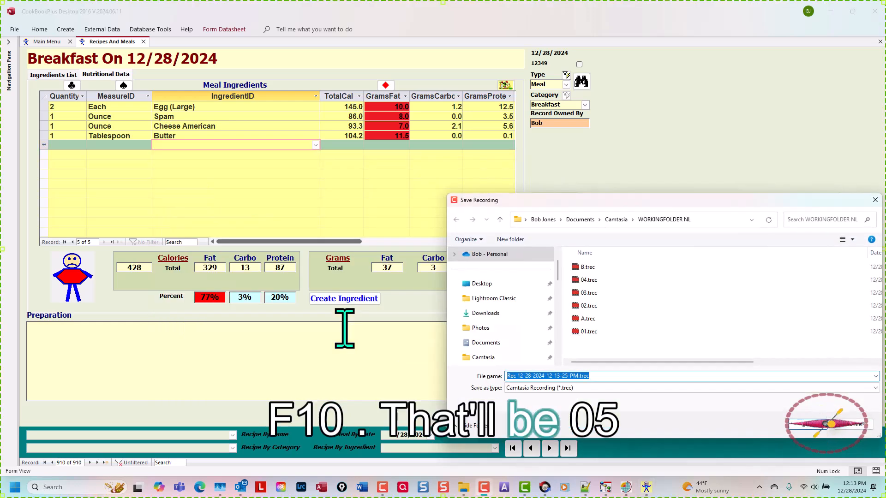
# - Save the fifth recording as 05 in the WORKINGFOLDER NL folder and ripple replace the selected placeholder with 05.trec
pyautogui.write('05')
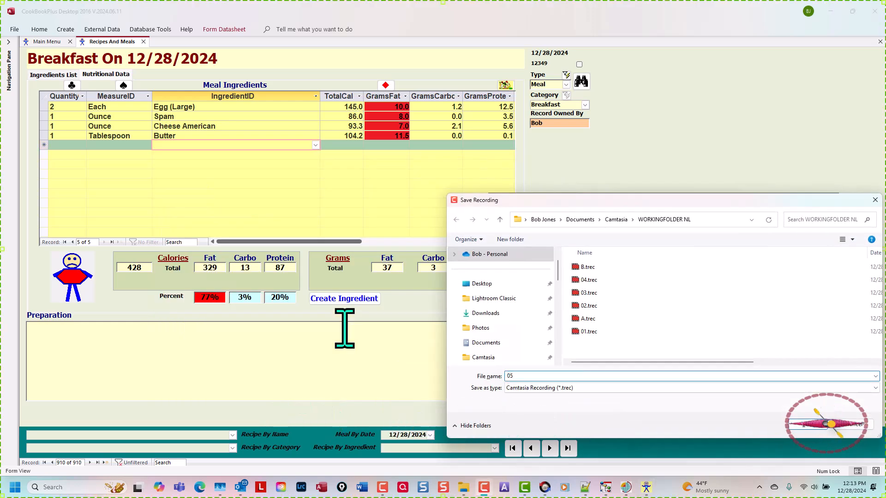
pyautogui.press('Return')
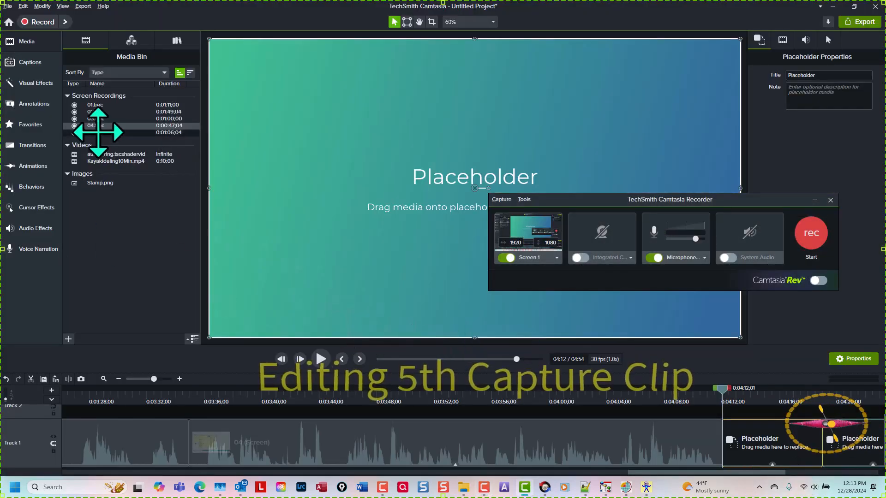
pyautogui.moveTo(93, 132); pyautogui.dragTo(625, 452)
# - Play through the 05 clip and trim out its unwanted parts so that it ends at 0:05:04;29
pyautogui.click(321, 359)
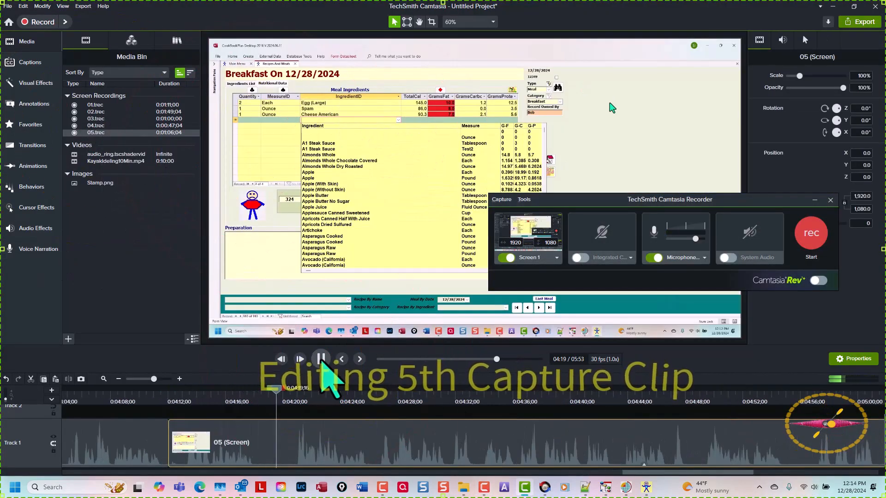
pyautogui.click(320, 359)
pyautogui.click(321, 359)
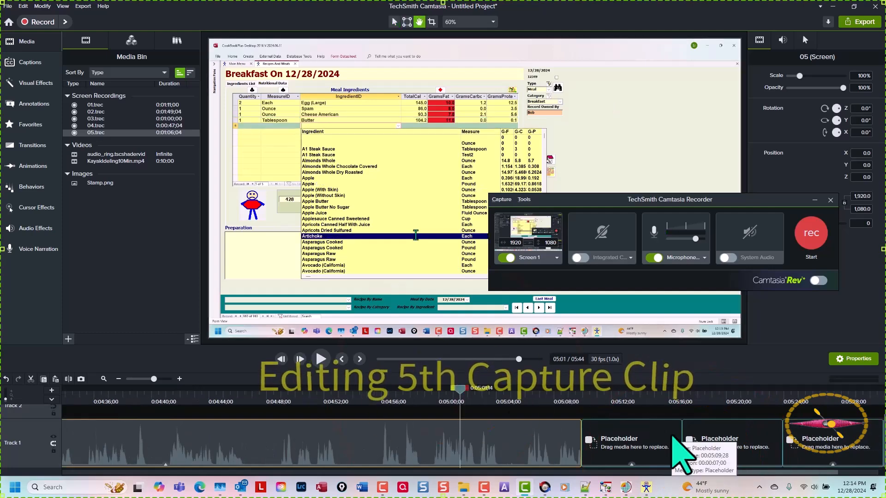
pyautogui.hotkey('ctrl', 'shift', 'alt', 'Right')
# - Select the placeholder after the 05 clip on Track 1, switch to CookBookPlus and start recording the sixth screen clip
pyautogui.click(547, 442)
pyautogui.hotkey('alt', 'Tab')
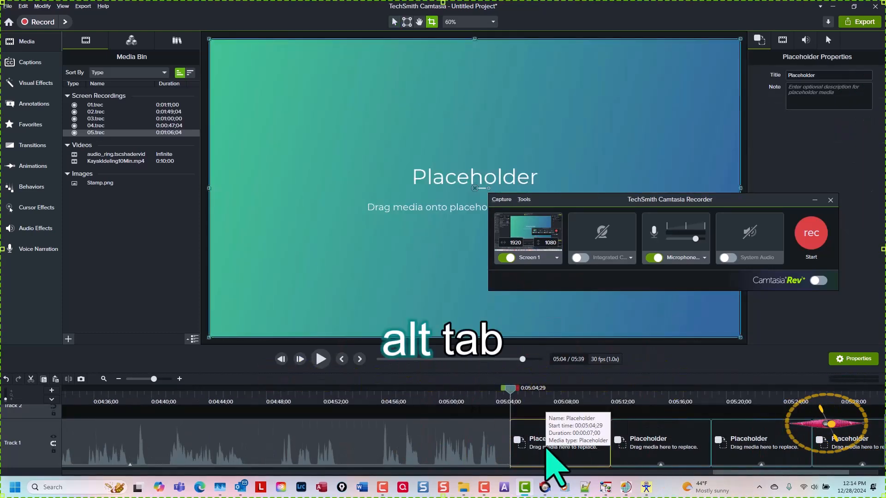
pyautogui.click(511, 115)
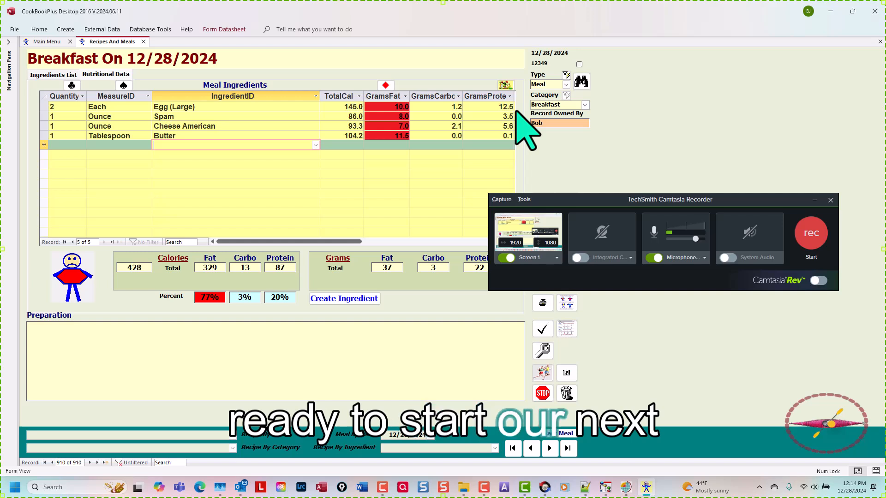
pyautogui.click(614, 196)
pyautogui.press('F9')
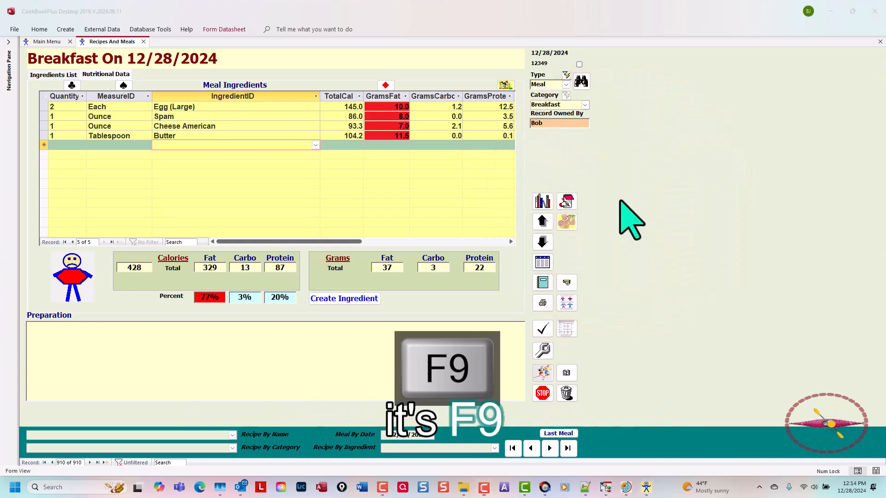
# - Add Bread English Muffin (Regular Size) as the fifth meal ingredient
pyautogui.click(315, 145)
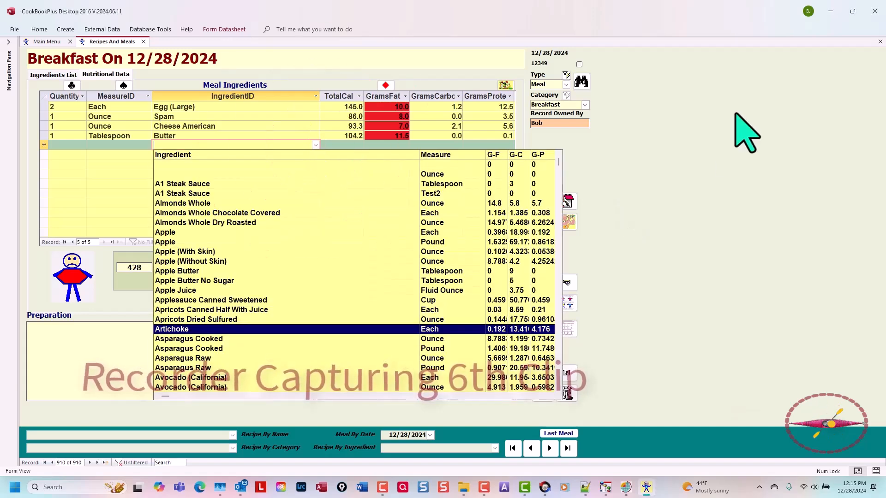
pyautogui.write('Bread Boboli Thin Crust')
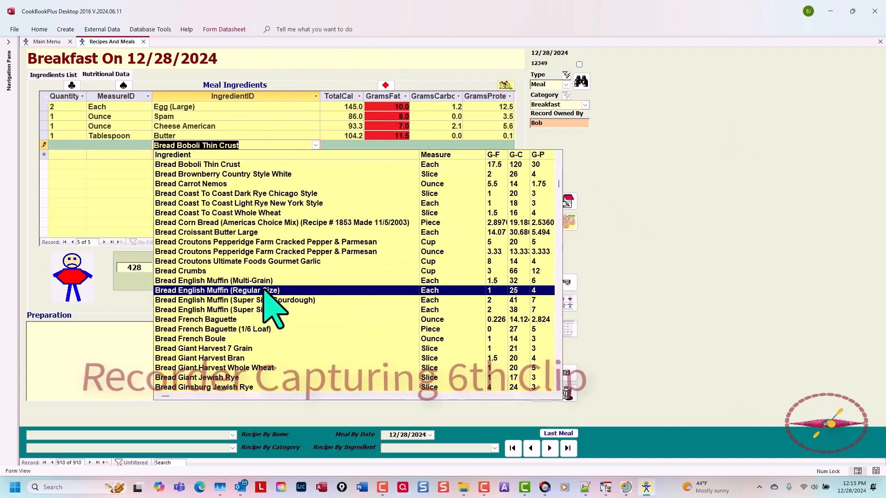
pyautogui.click(263, 287)
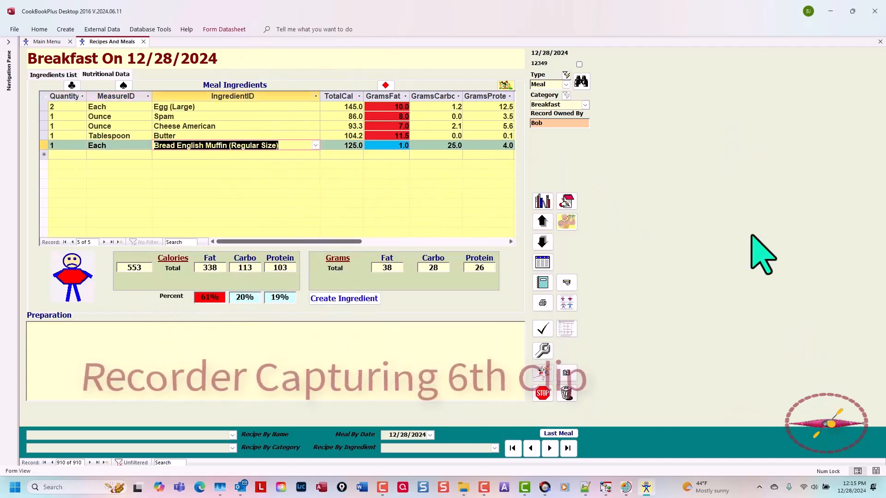
# - Stop the capture and save the recording as 06 in the WORKINGFOLDER NL folder
pyautogui.press('F10')
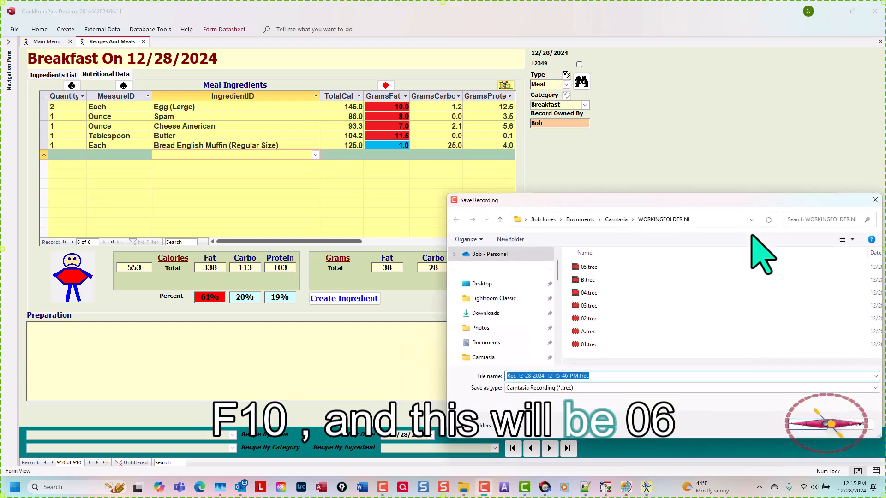
pyautogui.write('06')
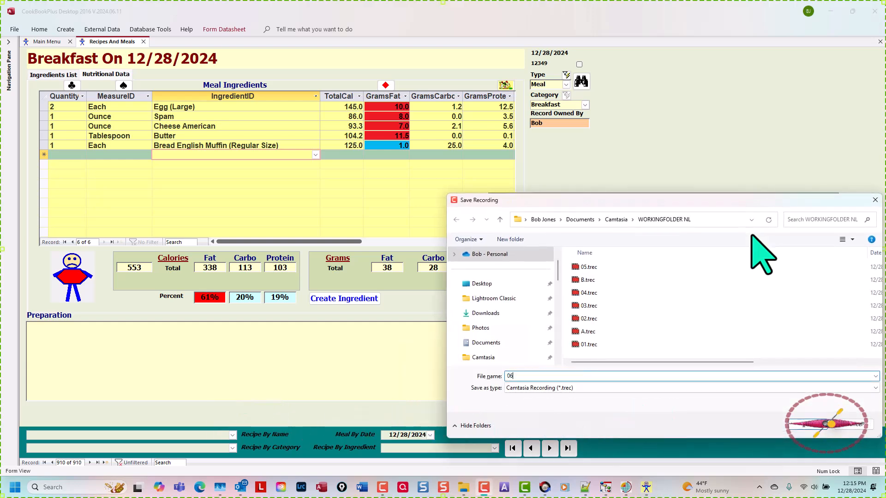
pyautogui.press('Return')
# - Ripple replace the selected placeholder with 06.trec and trim the clip to end at 0:05:41;27
pyautogui.moveTo(93, 139); pyautogui.dragTo(474, 435)
pyautogui.click(320, 359)
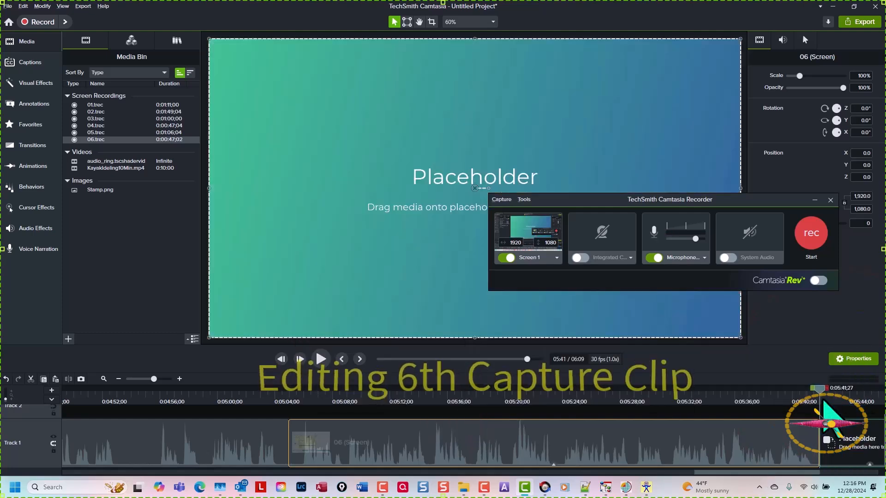
# - Select the placeholder after the 06 clip on Track 1, switch to CookBookPlus and start recording the seventh screen clip
pyautogui.click(831, 441)
pyautogui.hotkey('alt', 'Tab')
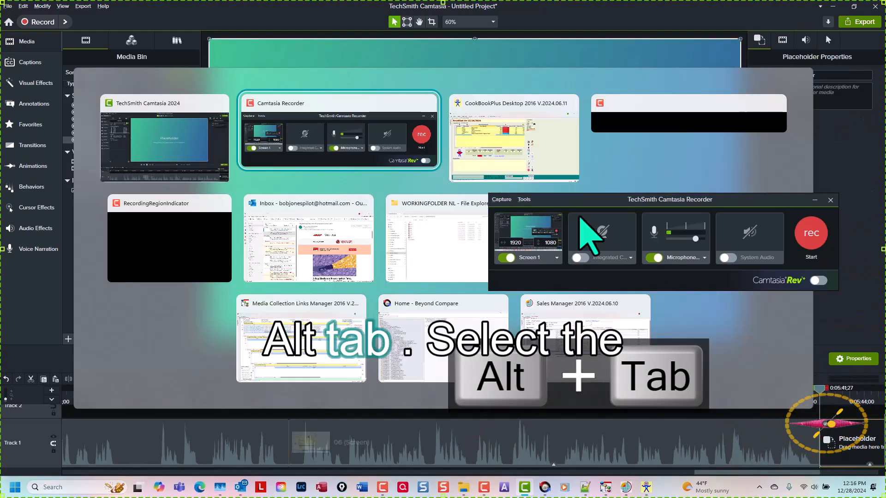
pyautogui.click(500, 152)
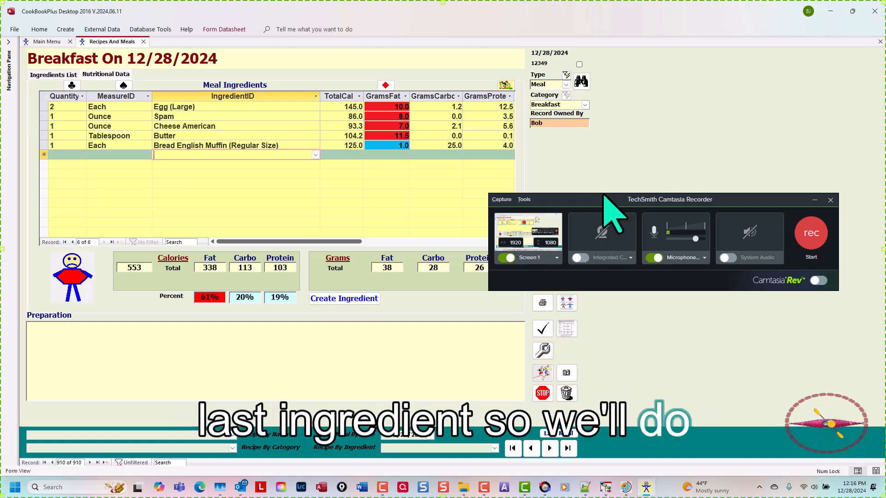
pyautogui.press('F9')
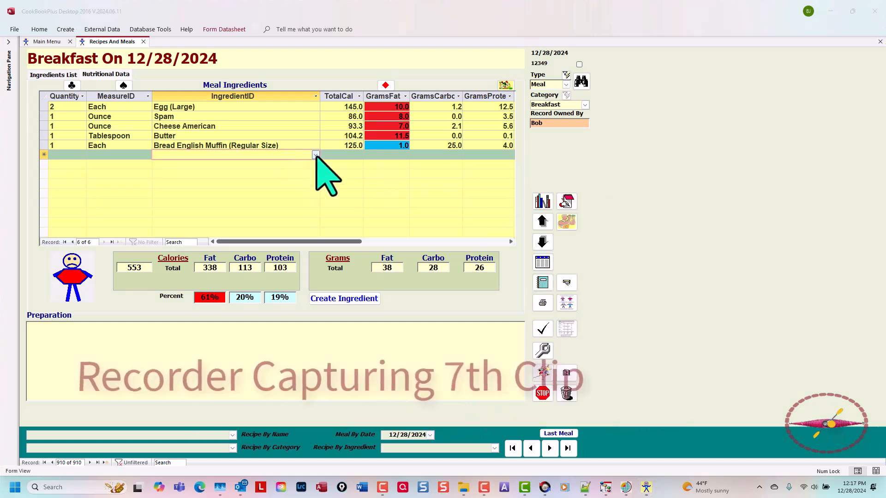
# - Add Coffee (Brewed) as the sixth meal ingredient and set its quantity to 20 ounces
pyautogui.click(315, 155)
pyautogui.write('Coffee (Brewed)')
pyautogui.press('Tab')
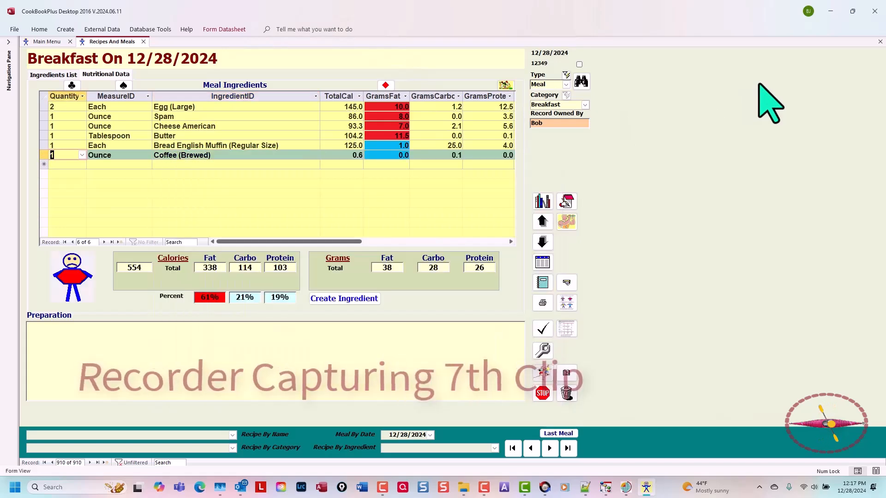
pyautogui.write('20')
pyautogui.press('Tab')
pyautogui.press('Tab')
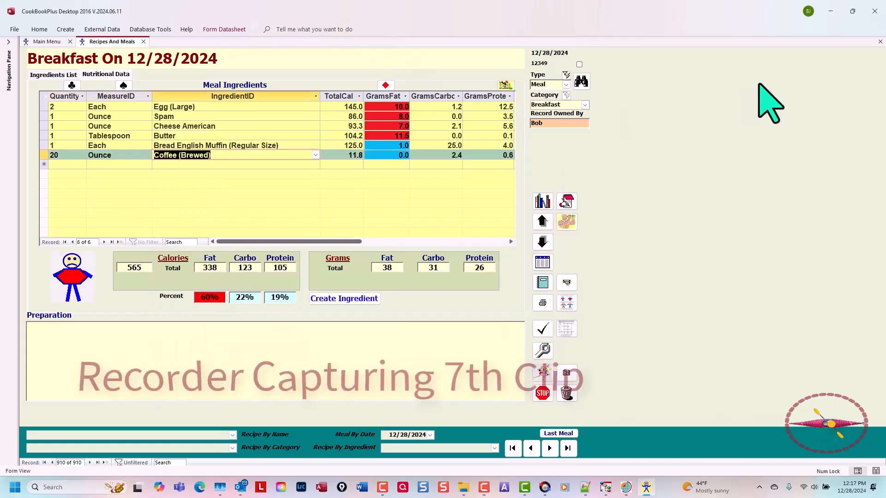
# - Stop the capture and save the recording as 07 in the WORKINGFOLDER NL folder
pyautogui.press('F10')
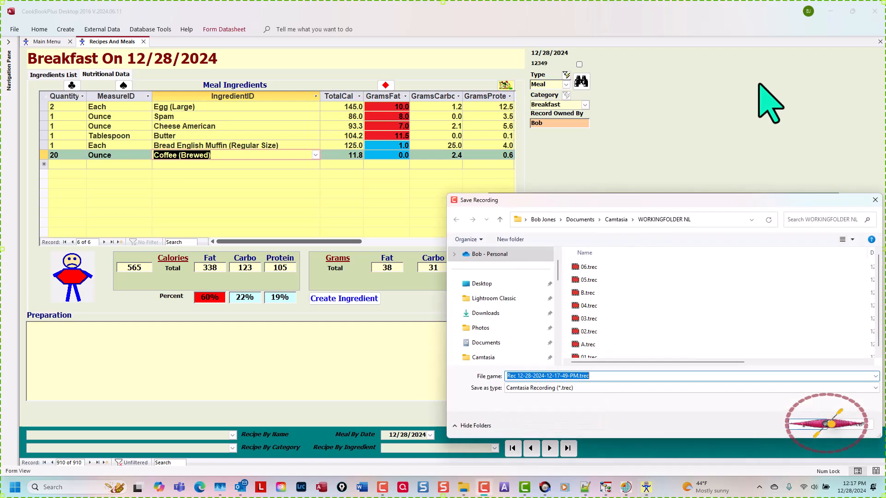
pyautogui.write('07')
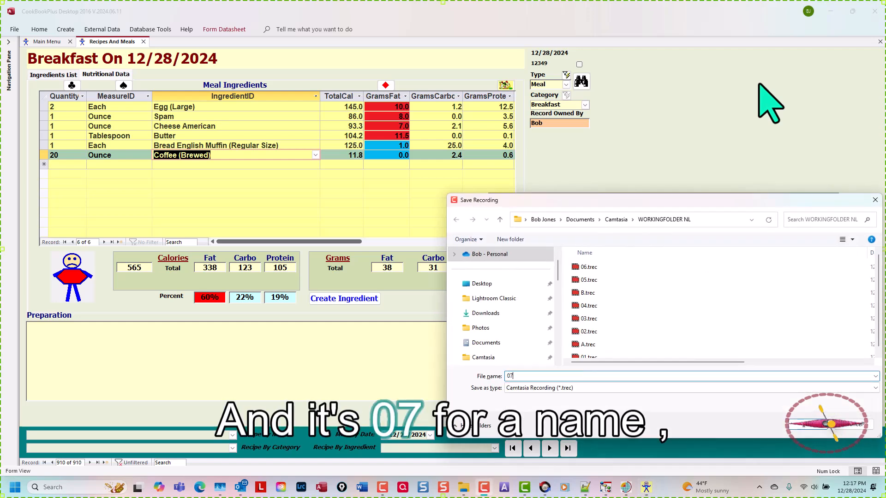
pyautogui.press('Return')
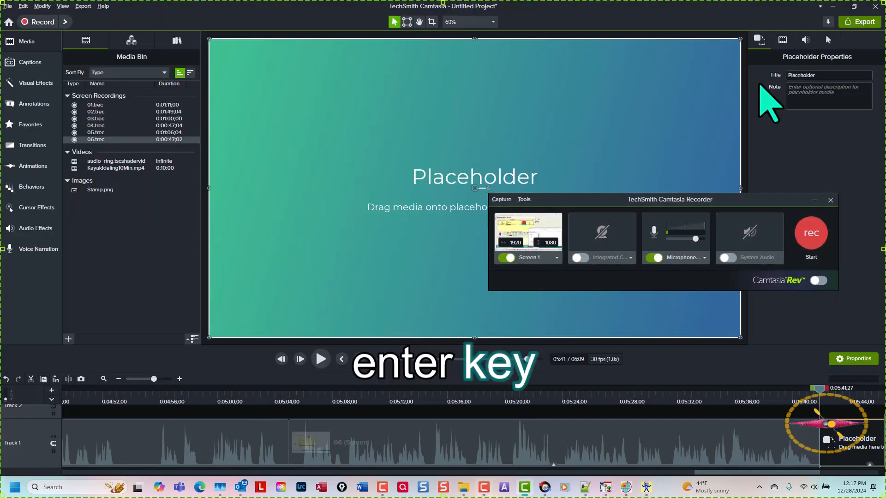
# - Ripple replace the selected placeholder with 07.trec and cut out its unwanted parts so the clip ends at 0:06:17;05
pyautogui.moveTo(720, 473); pyautogui.dragTo(754, 472)
pyautogui.moveTo(123, 147); pyautogui.dragTo(528, 439)
pyautogui.click(319, 358)
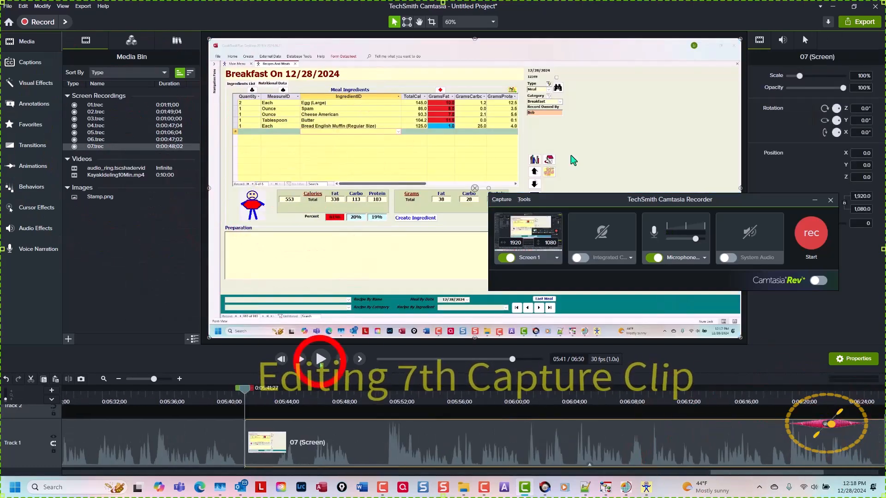
pyautogui.click(321, 360)
pyautogui.hotkey('ctrl', 'x')
pyautogui.click(321, 359)
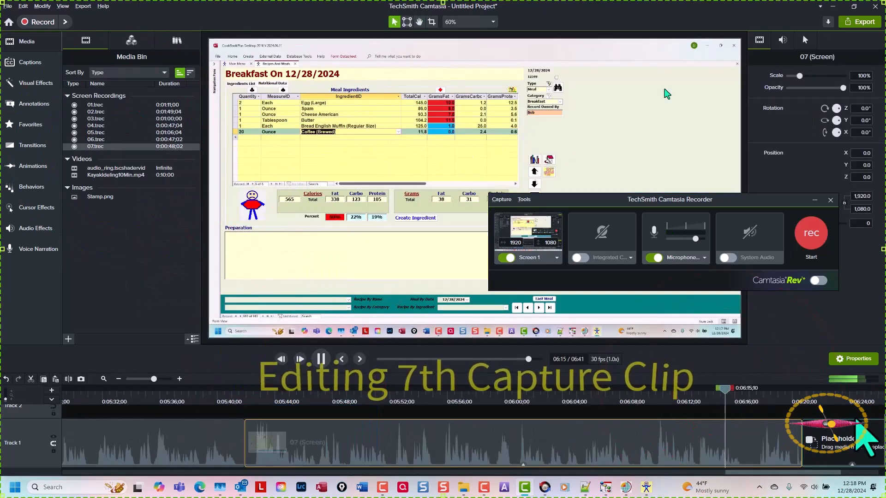
pyautogui.press('space')
pyautogui.moveTo(757, 389); pyautogui.dragTo(804, 390)
pyautogui.hotkey('ctrl', 'x')
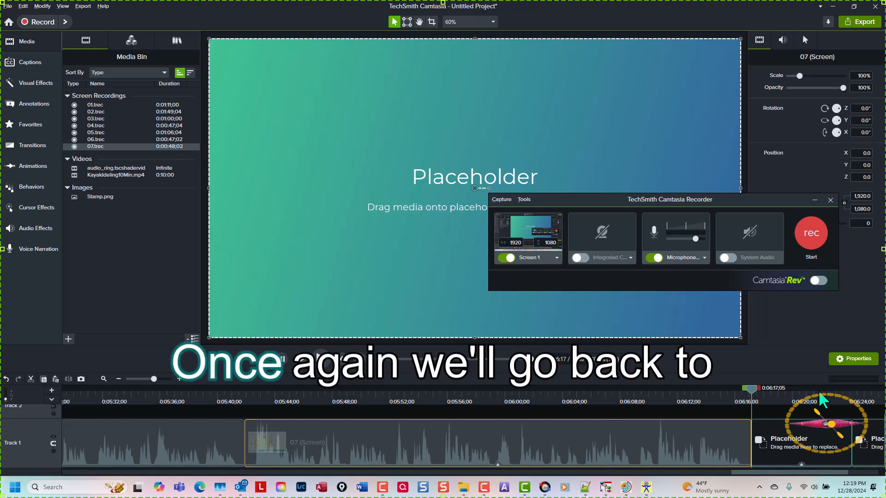
# - Switch to CookBookPlus with the finished breakfast meal open and start recording the eighth screen clip
pyautogui.hotkey('alt', 'Tab')
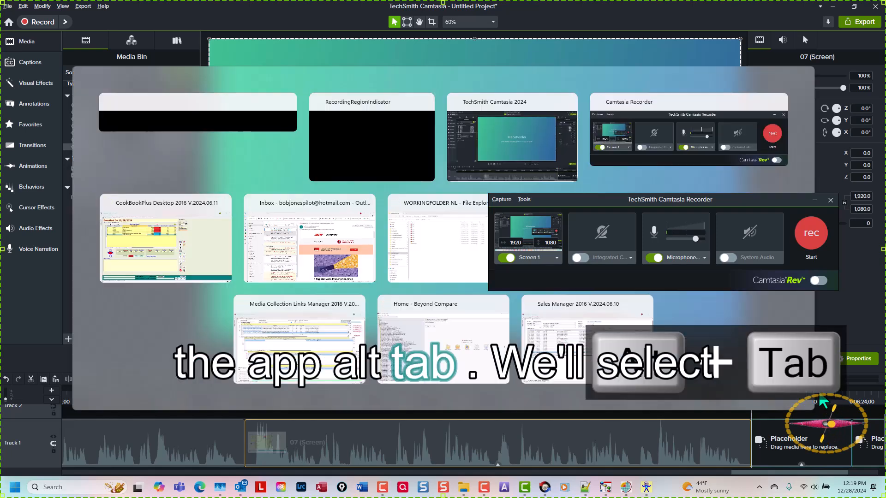
pyautogui.click(158, 234)
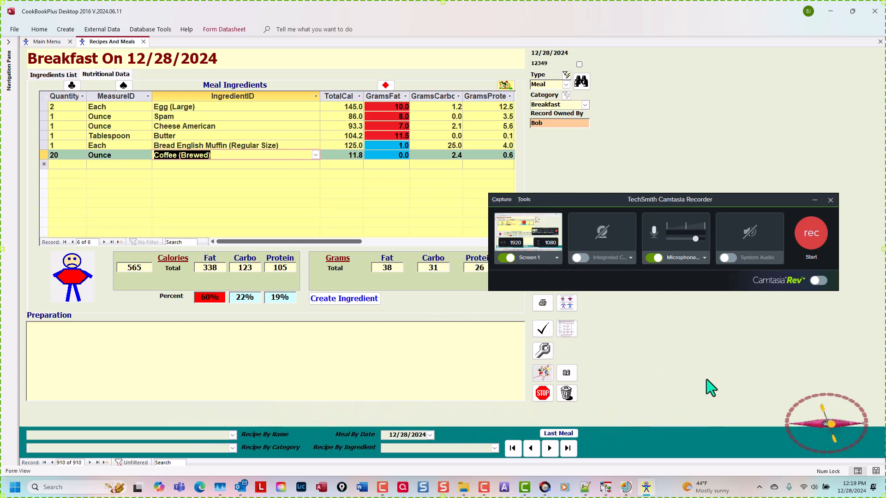
pyautogui.click(564, 202)
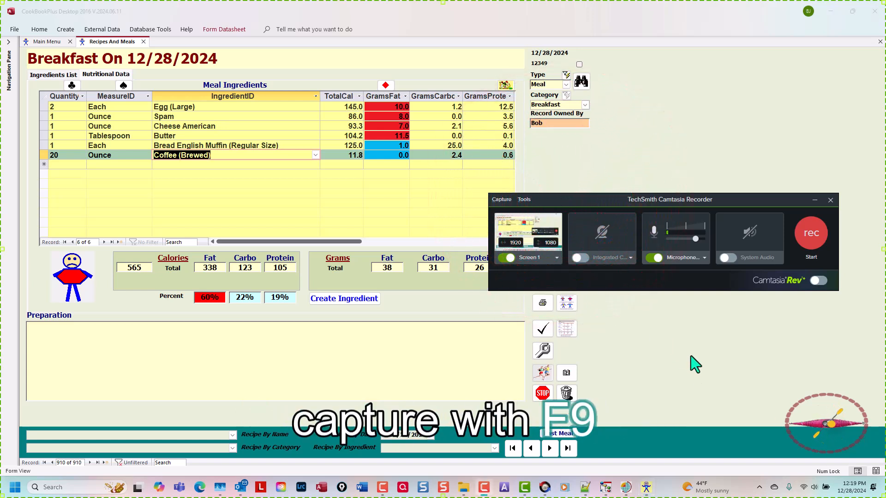
pyautogui.press('F9')
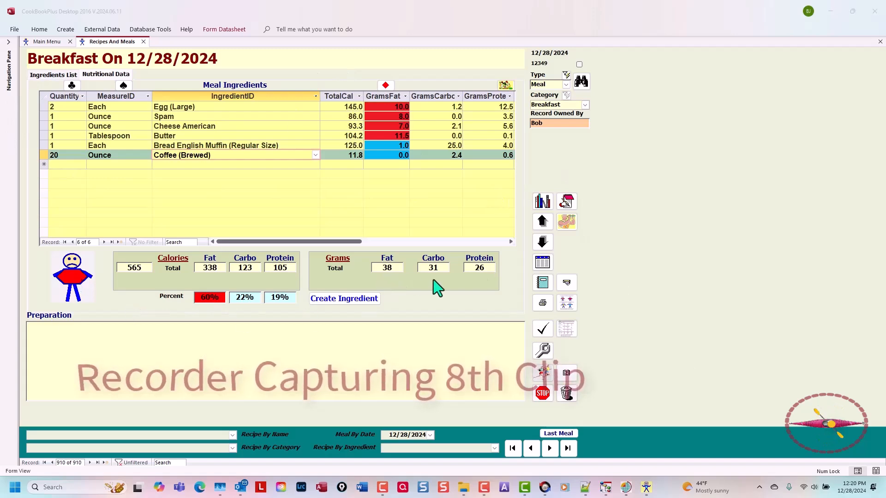
# - Close the Recipes And Meals form, stop the capture and save the recording as 08 in the WORKINGFOLDER NL folder
pyautogui.click(544, 397)
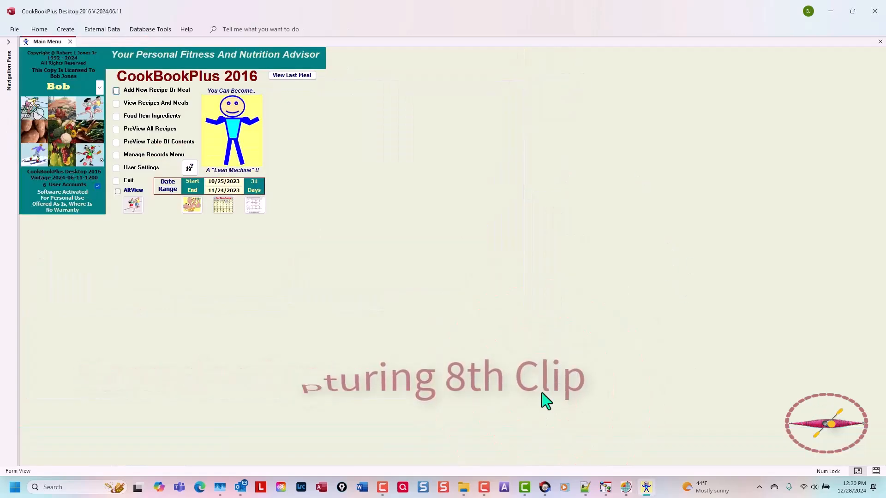
pyautogui.press('F10')
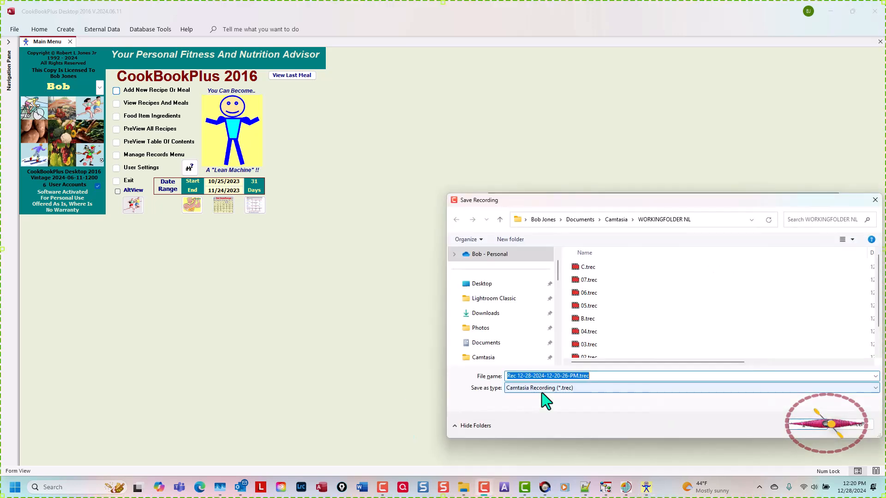
pyautogui.write('08')
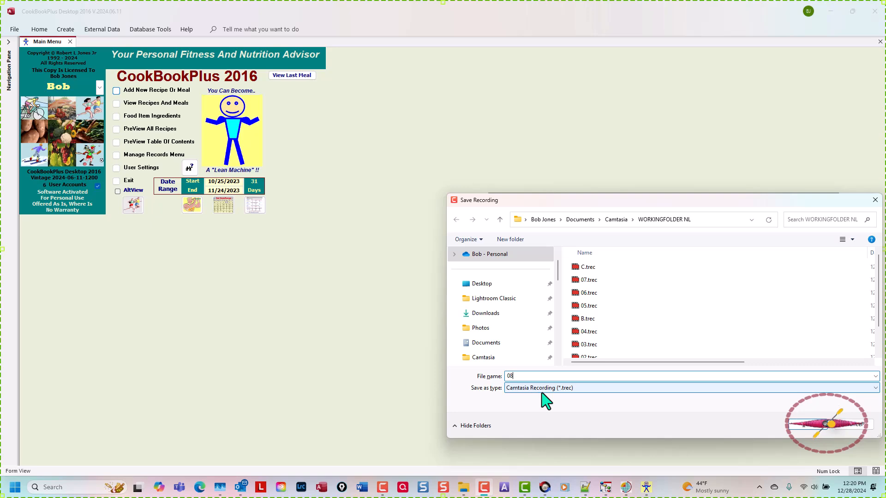
pyautogui.press('Return')
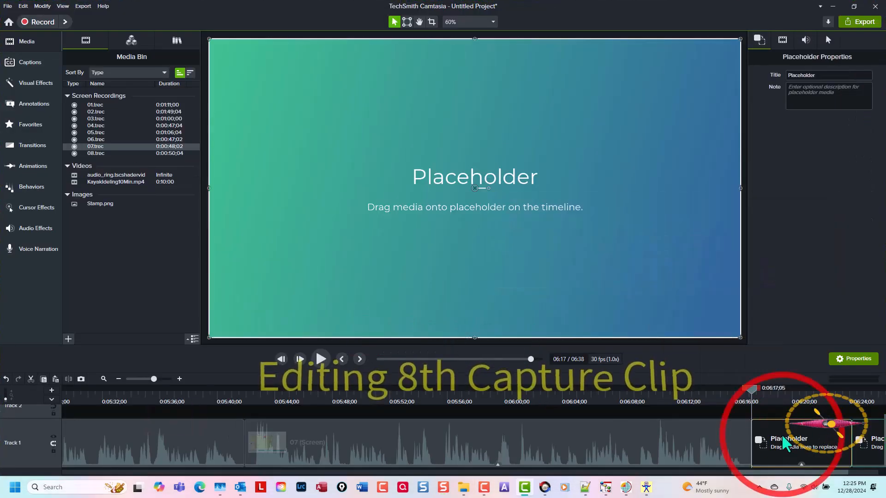
# - Ripple replace the next placeholder with 08.trec and cut the unwanted opening from the new clip
pyautogui.moveTo(96, 153); pyautogui.dragTo(791, 440)
pyautogui.hscroll(10, 425, 438)
pyautogui.click(143, 389)
pyautogui.press('space')
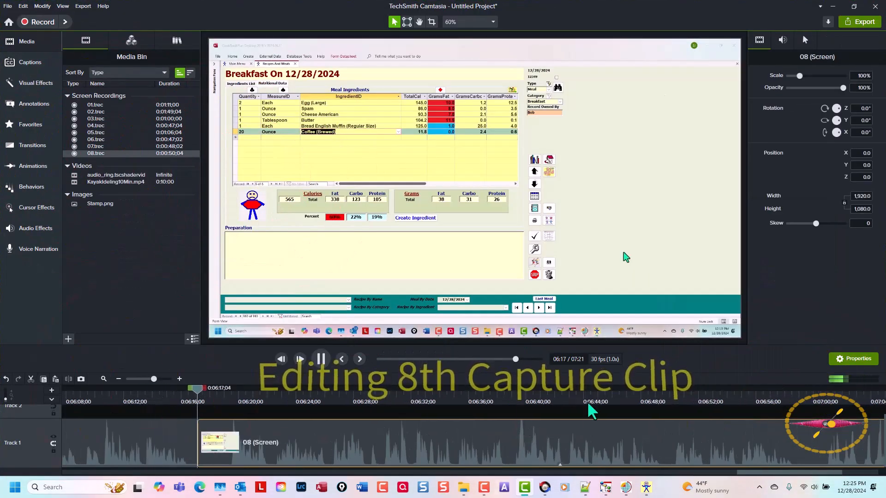
pyautogui.click(254, 390)
pyautogui.hotkey('ctrl', 'x')
# - Play the closing part of the 08 clip to find its end point and cut out the unwanted section
pyautogui.moveTo(770, 473); pyautogui.dragTo(804, 473)
pyautogui.click(484, 396)
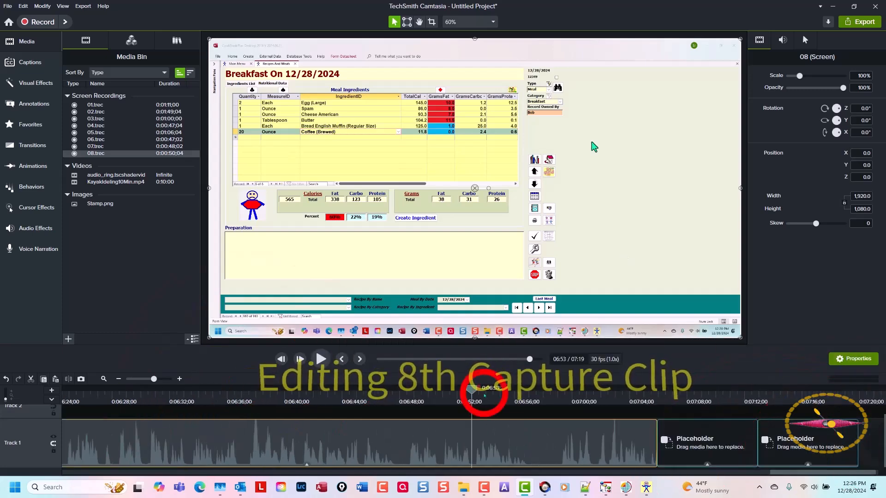
pyautogui.press('space')
pyautogui.click(438, 396)
pyautogui.press('space')
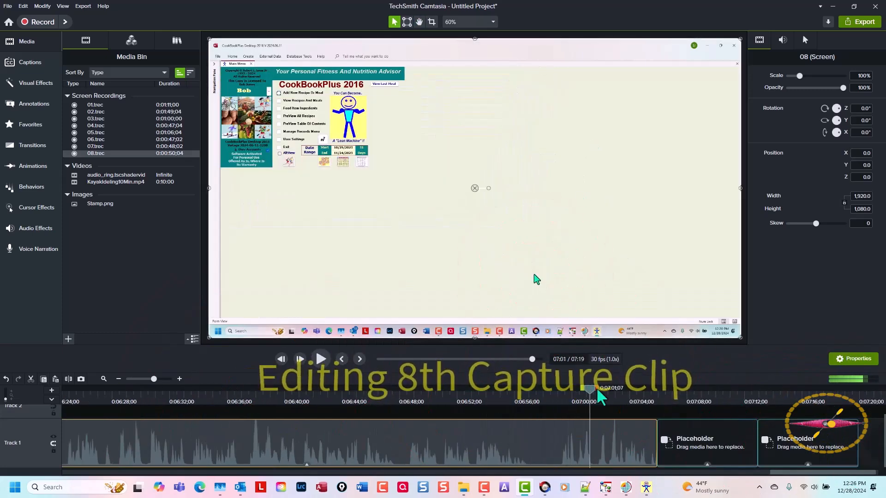
pyautogui.press('space')
pyautogui.hotkey('ctrl', 'x')
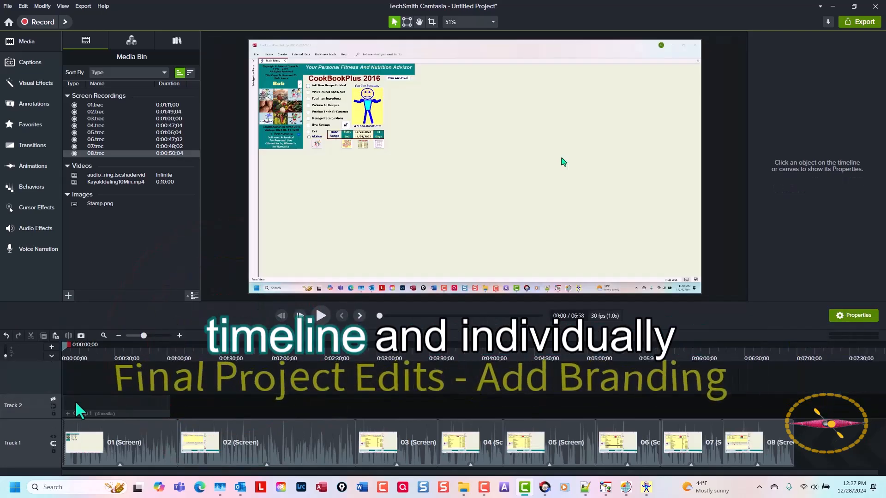
# - Turn on Track 2 and ungroup its branding group into separate tracks
pyautogui.click(53, 399)
pyautogui.click(142, 411)
pyautogui.hotkey('ctrl', 'u')
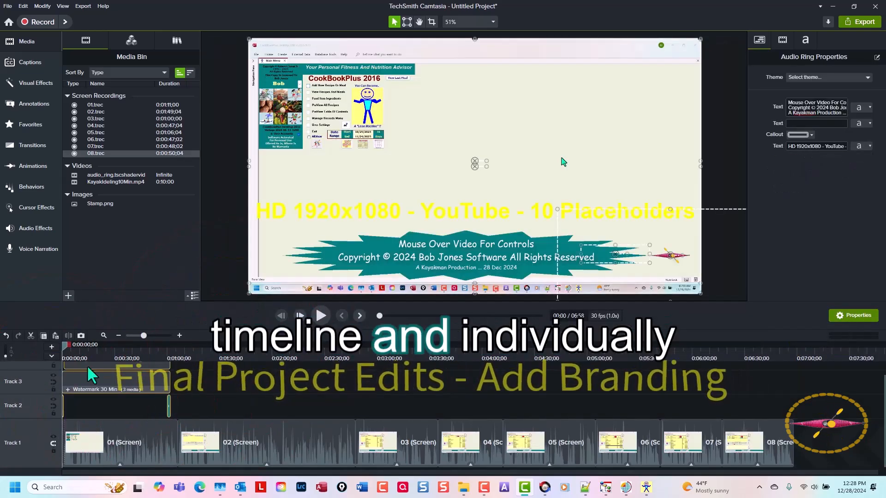
pyautogui.click(188, 406)
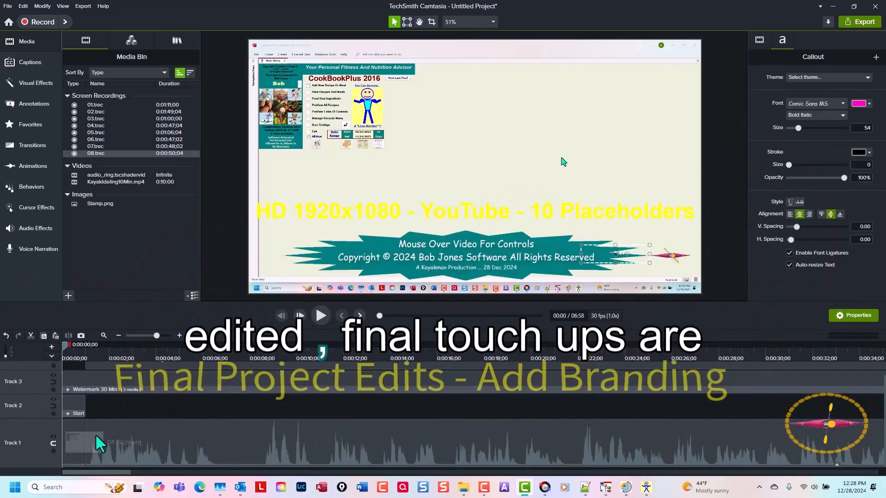
# - Open the title box in the Start group and replace its yellow heading with Breakfast Dec 28
pyautogui.click(74, 406)
pyautogui.doubleClick(627, 240)
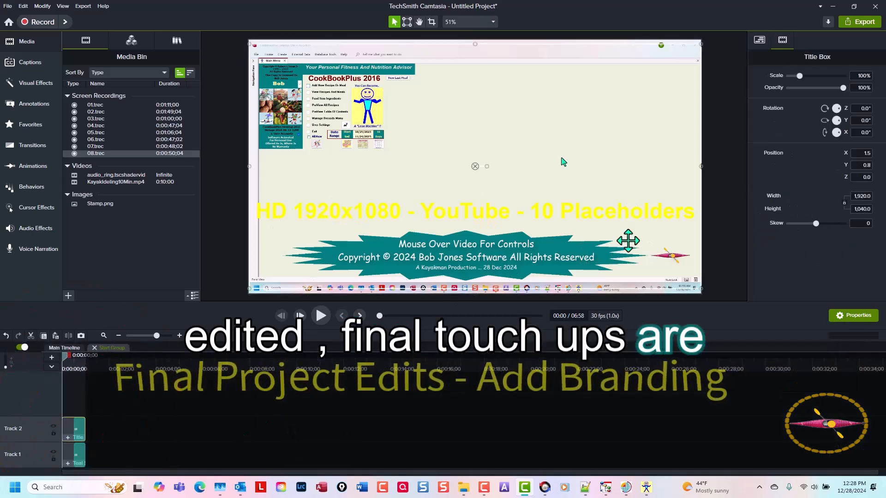
pyautogui.doubleClick(479, 194)
pyautogui.write('Breakfast Dec 28')
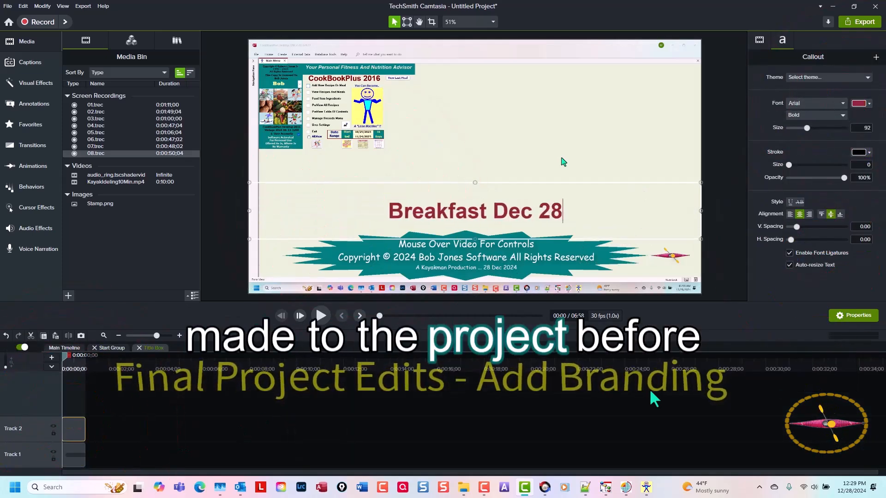
pyautogui.hotkey('ctrl', 'shift', 'u')
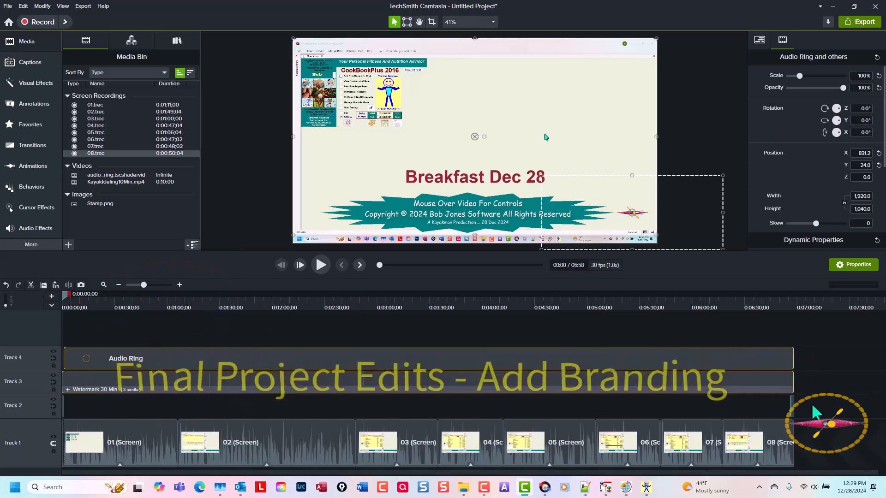
# - Check the branding near the end of the timeline and save the project as Breakfast-2024-12-25
pyautogui.click(406, 307)
pyautogui.click(805, 308)
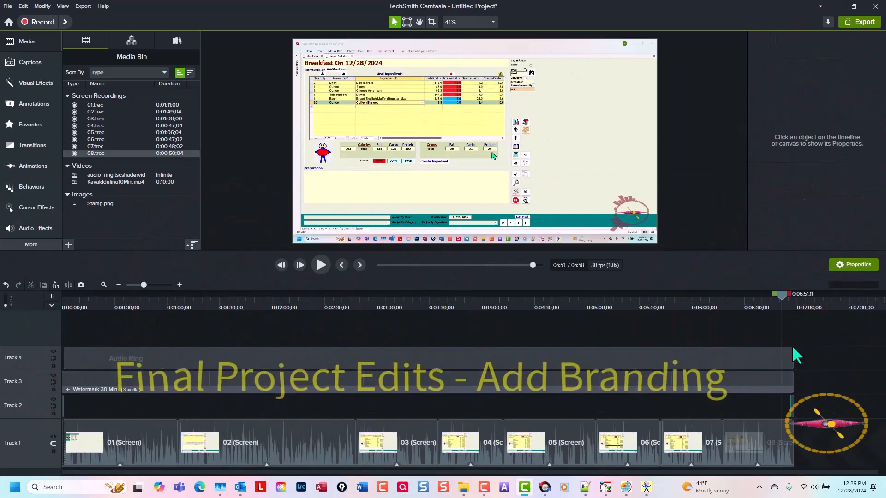
pyautogui.hotkey('ctrl', 'Home')
pyautogui.hotkey('ctrl', 's')
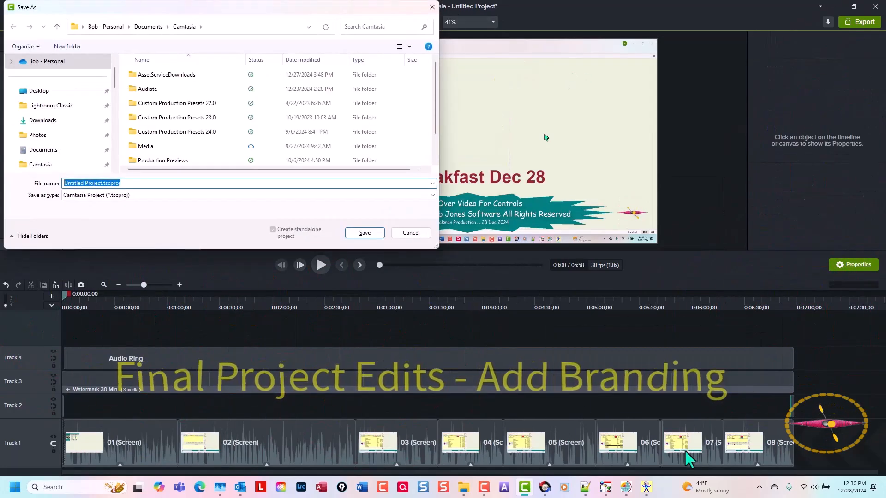
pyautogui.click(364, 233)
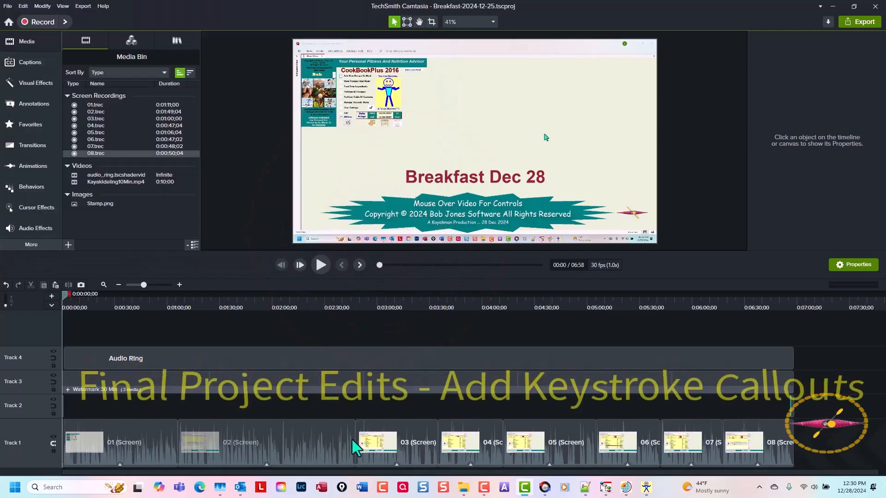
# - Generate keystroke callouts for the screen recordings on the timeline and shorten the duration of all of them
pyautogui.click(42, 6)
pyautogui.click(324, 303)
pyautogui.click(531, 303)
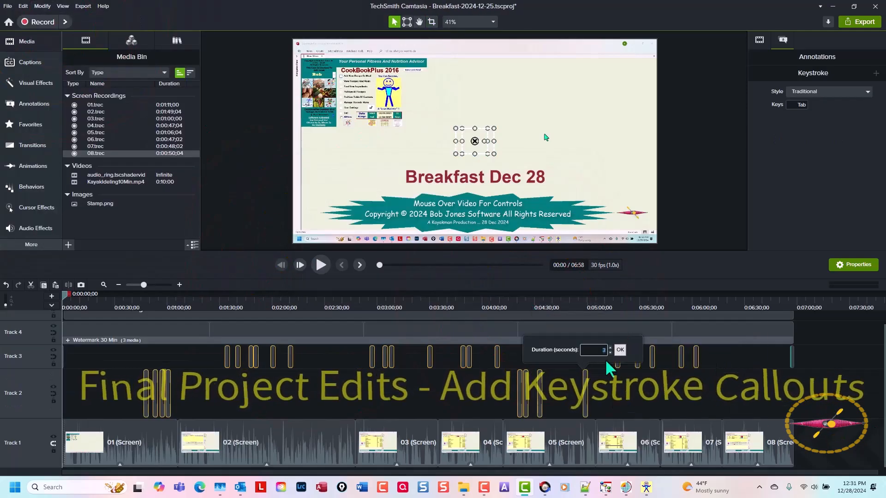
pyautogui.click(619, 350)
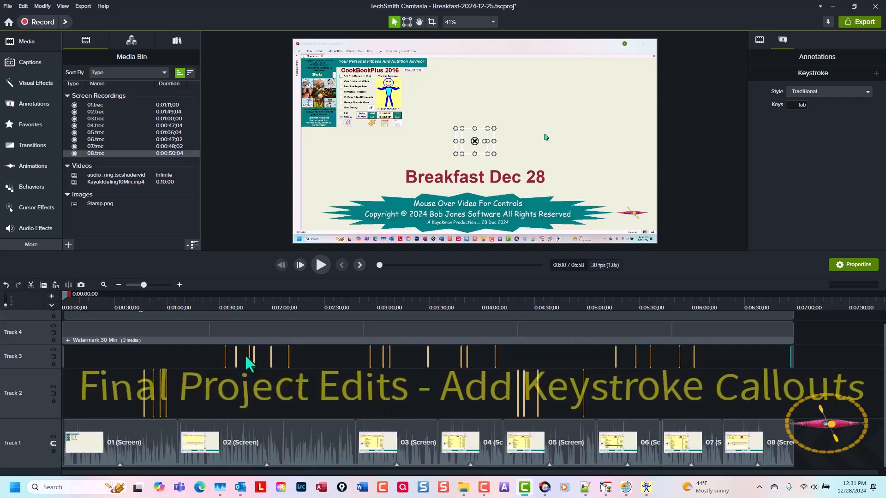
# - Move the Track 3 keystroke callouts onto Track 2 and set the playhead to 0:00:07;03
pyautogui.click(247, 361)
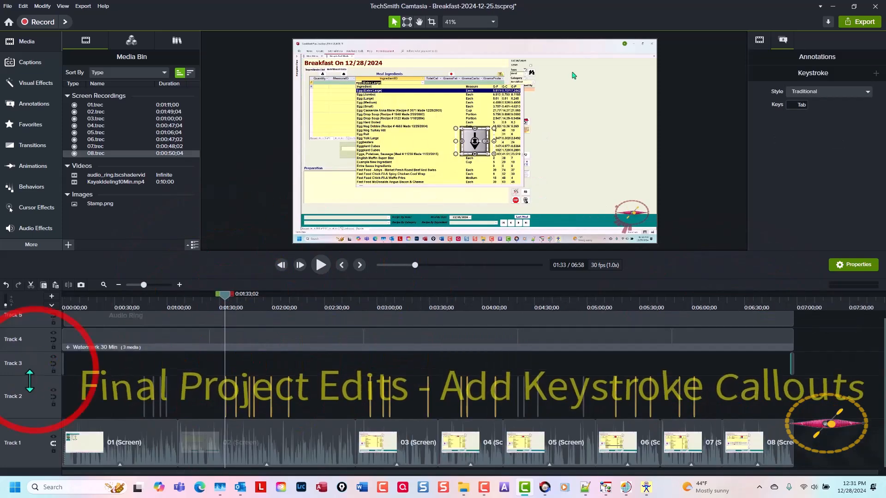
pyautogui.moveTo(223, 293); pyautogui.dragTo(76, 322)
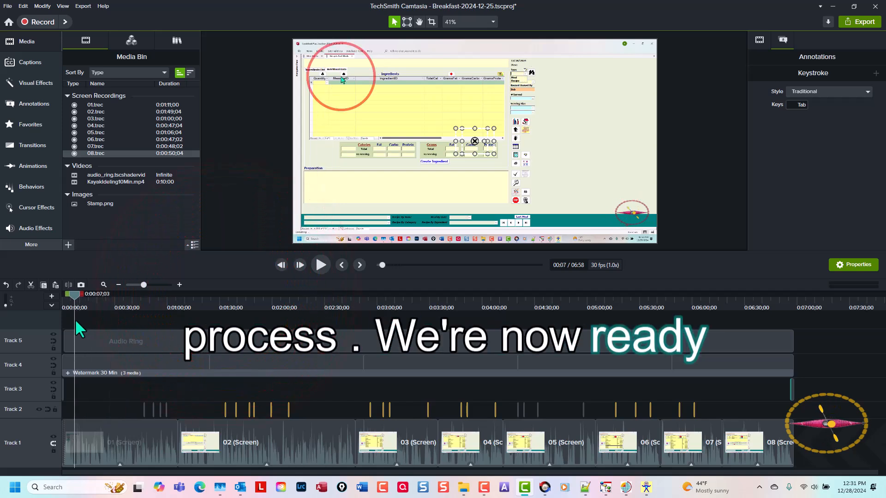